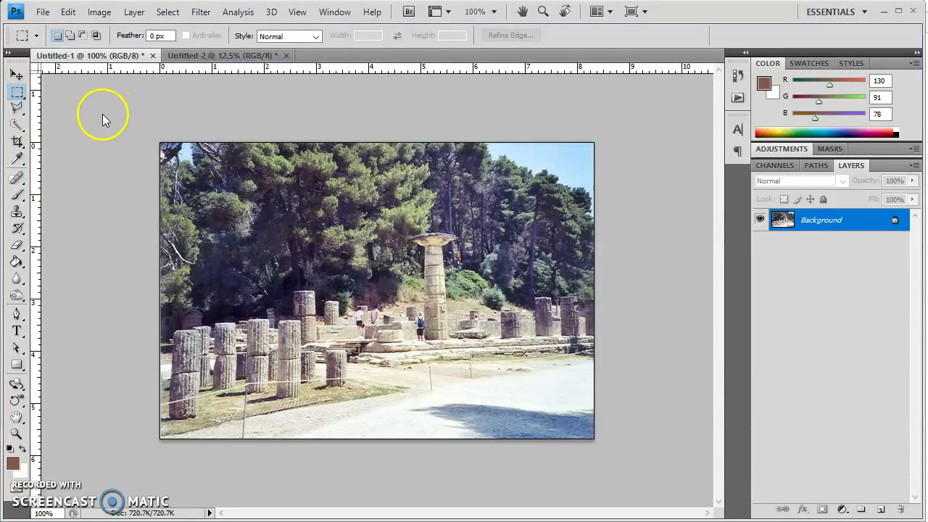
# Step: Apply a Levels adjustment to the ruins photo with RGB input levels of 50, 0.82 and 244
pyautogui.click(100, 13)
pyautogui.moveTo(122, 50)
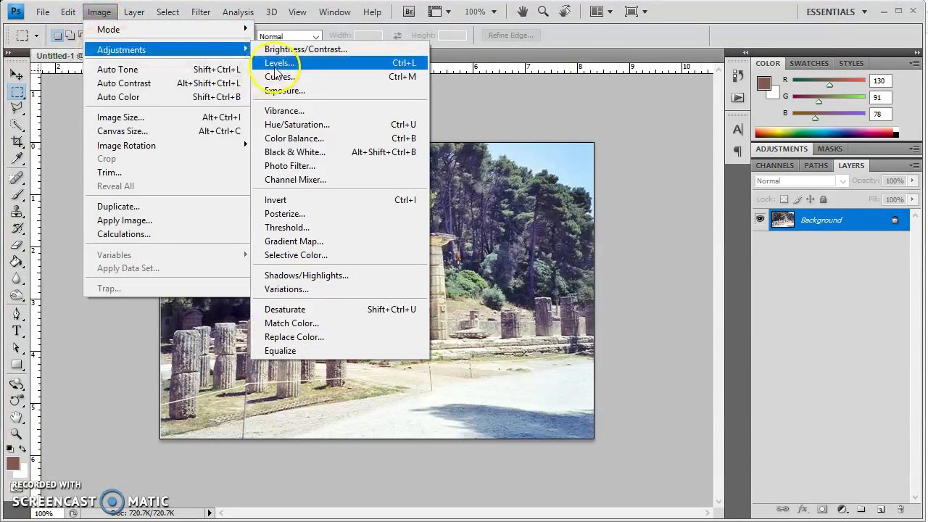
pyautogui.click(277, 65)
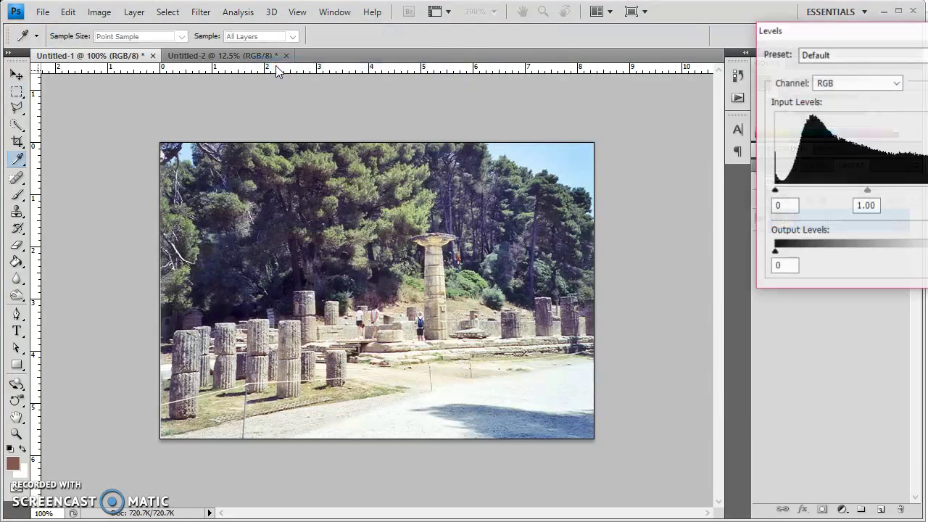
pyautogui.moveTo(861, 32); pyautogui.dragTo(587, 82)
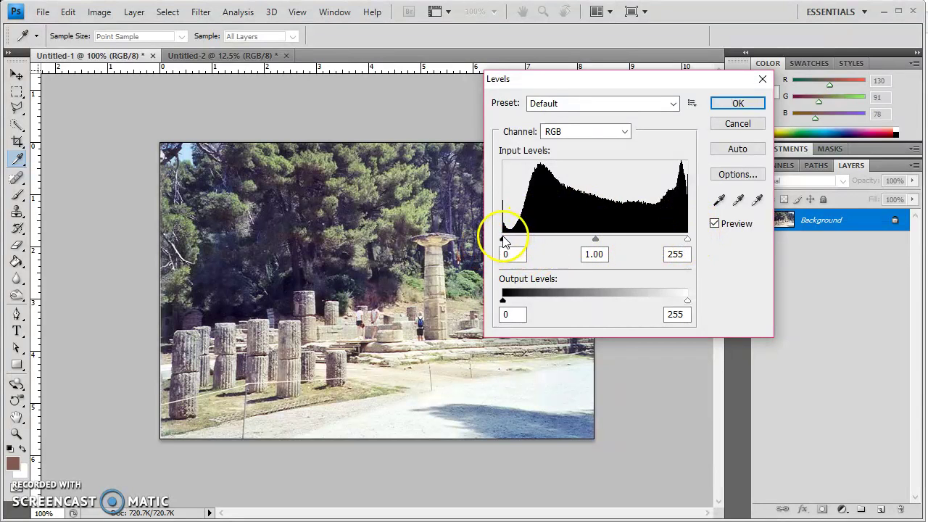
pyautogui.moveTo(505, 239); pyautogui.dragTo(466, 242)
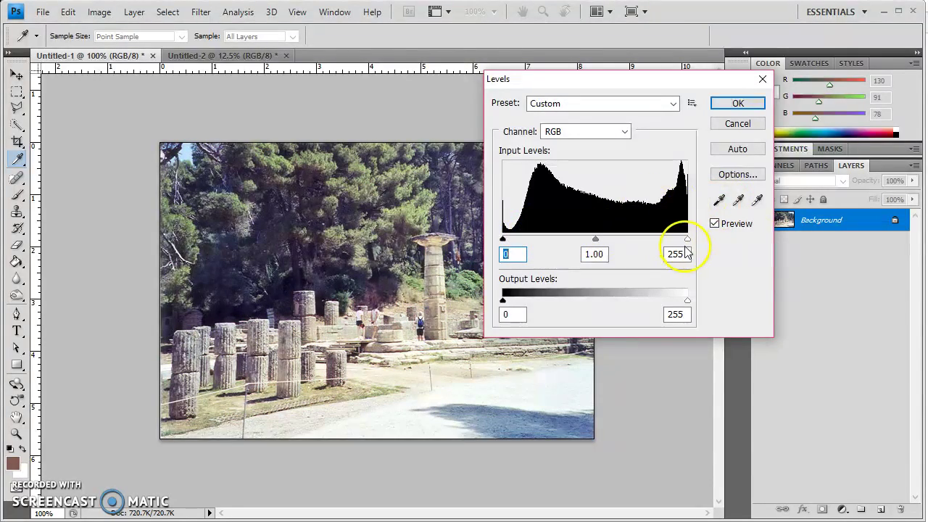
pyautogui.moveTo(684, 240); pyautogui.dragTo(725, 256)
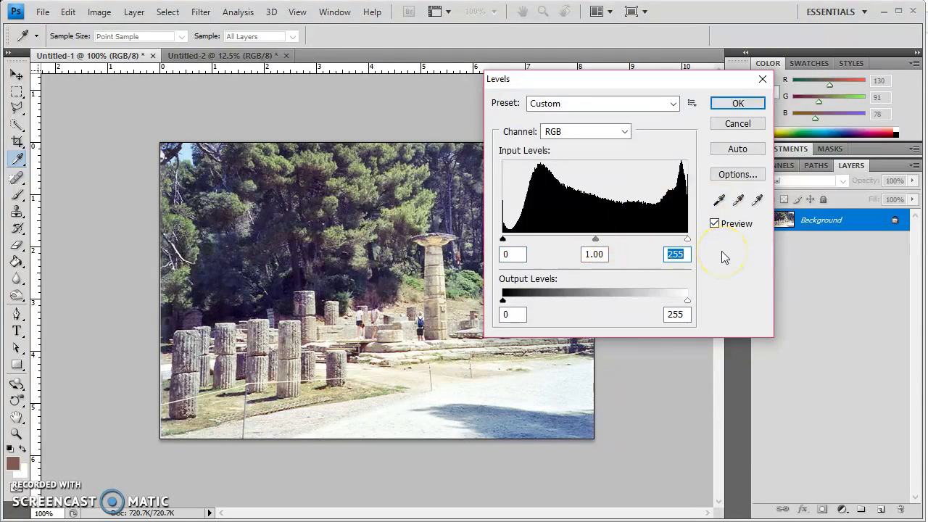
pyautogui.click(587, 255)
pyautogui.click(505, 240)
pyautogui.moveTo(503, 240); pyautogui.dragTo(543, 199)
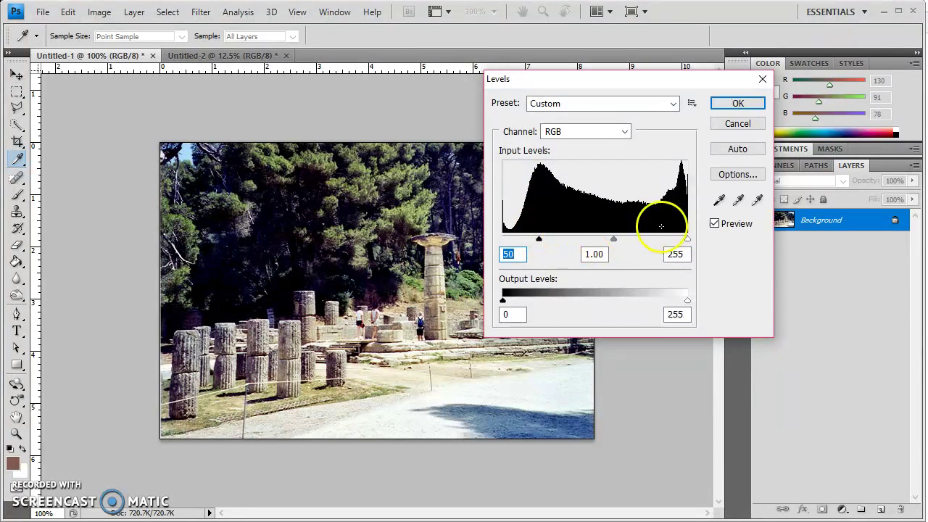
pyautogui.moveTo(686, 240); pyautogui.dragTo(680, 242)
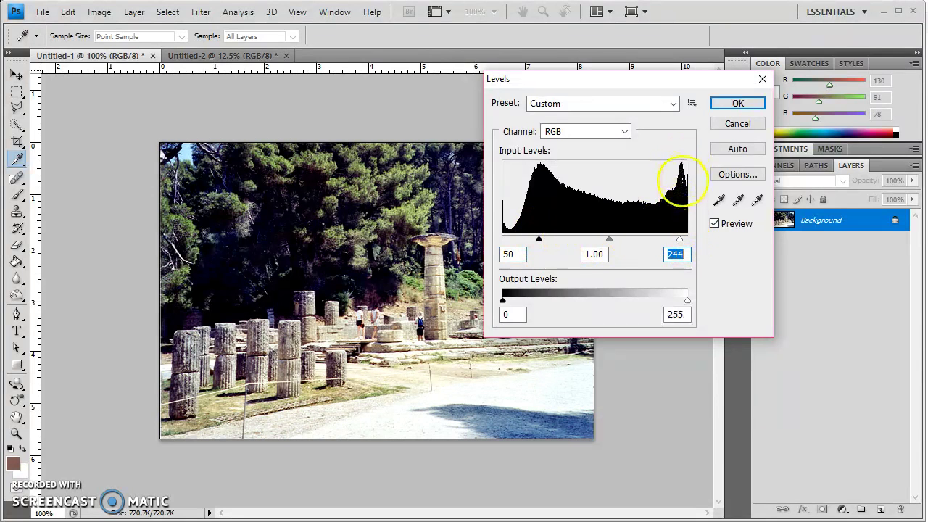
pyautogui.moveTo(609, 240)
pyautogui.mouseDown()
pyautogui.moveTo(595, 243)
pyautogui.moveTo(620, 243)
pyautogui.mouseUp()
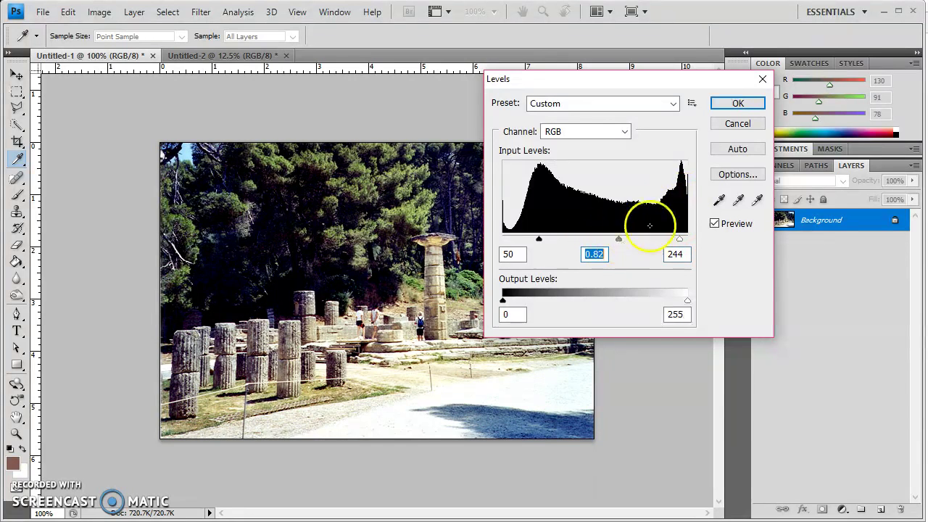
pyautogui.click(738, 104)
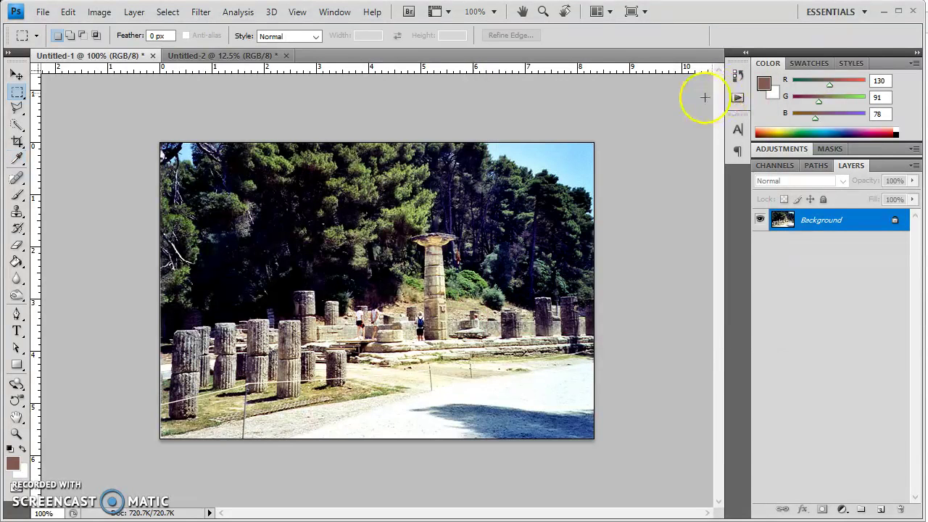
# Step: Compare the photo before and after the Levels adjustment by switching between the Merge Visible and Levels history states
pyautogui.click(738, 75)
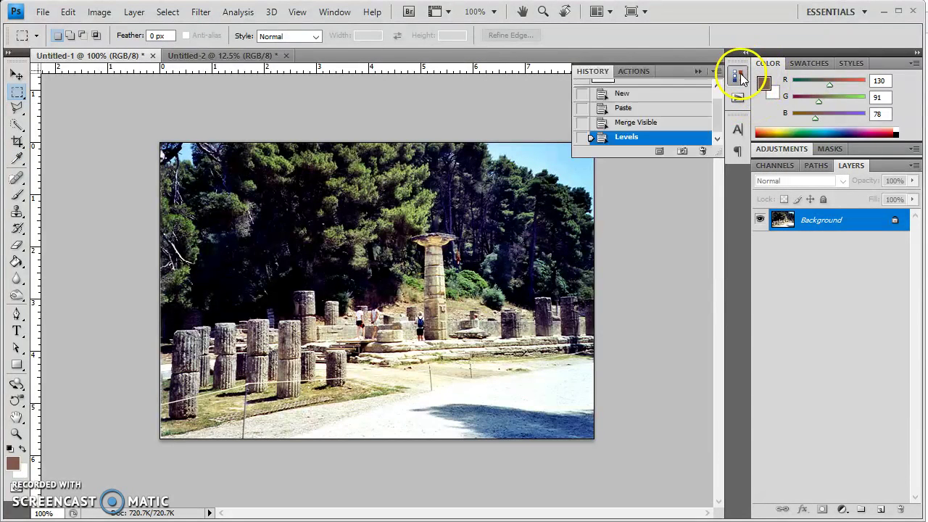
pyautogui.click(638, 122)
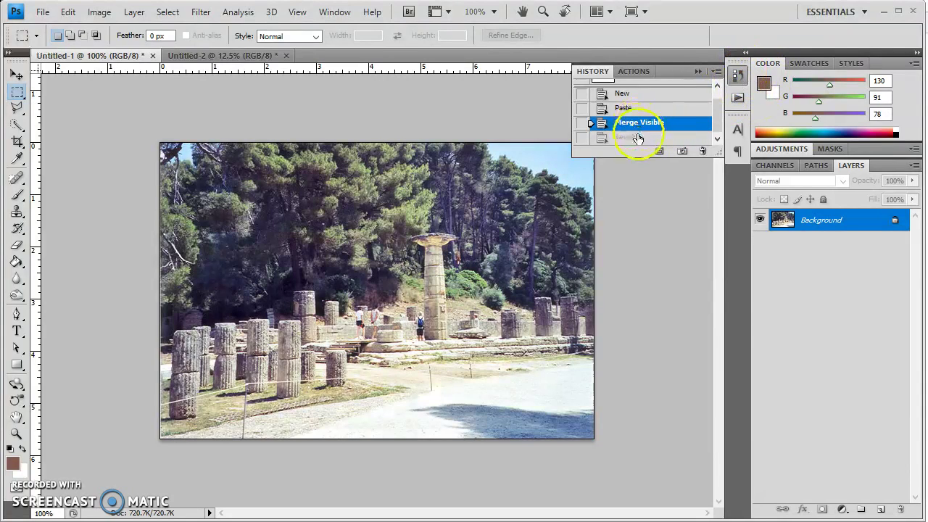
pyautogui.click(634, 139)
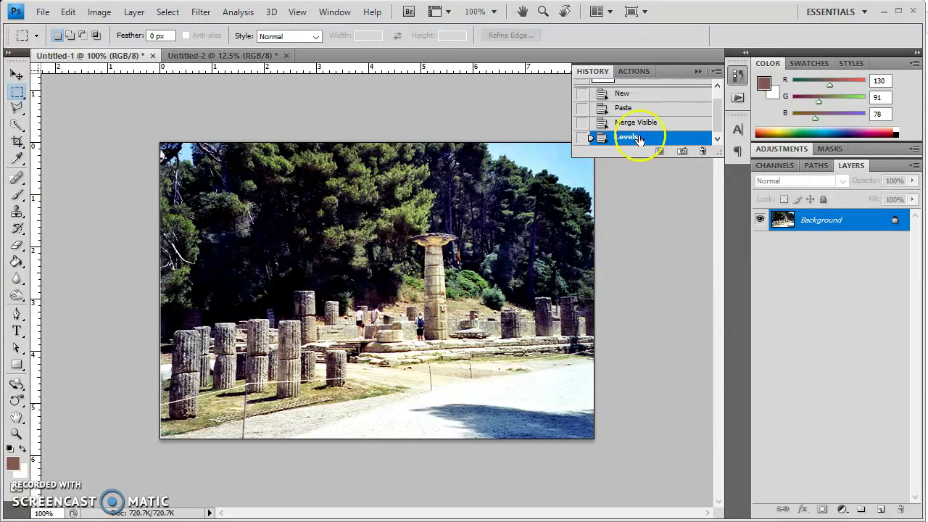
pyautogui.click(737, 75)
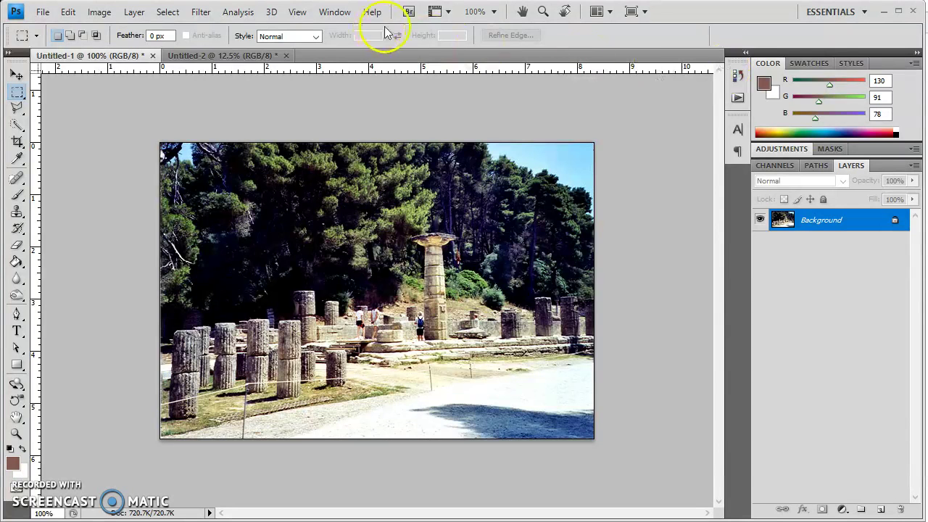
# Step: Show the list of recorded history states and hide it again
pyautogui.click(330, 18)
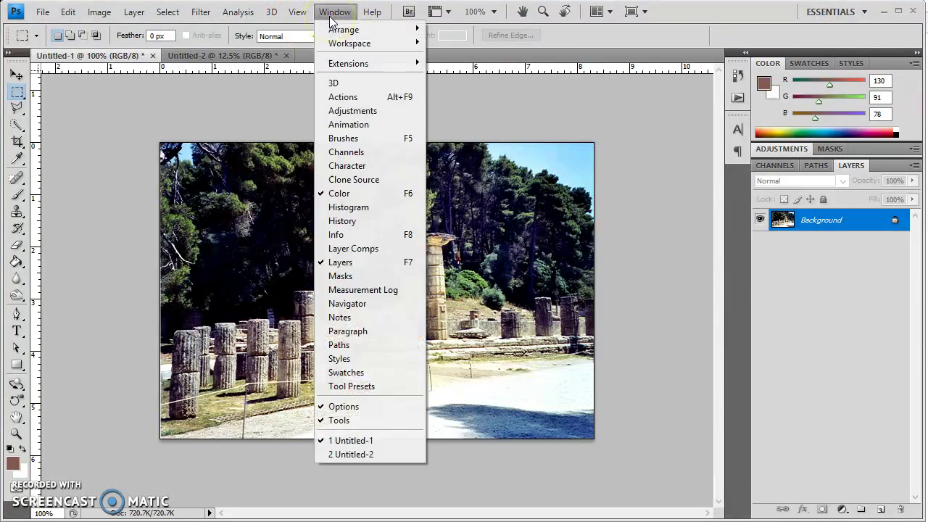
pyautogui.click(339, 221)
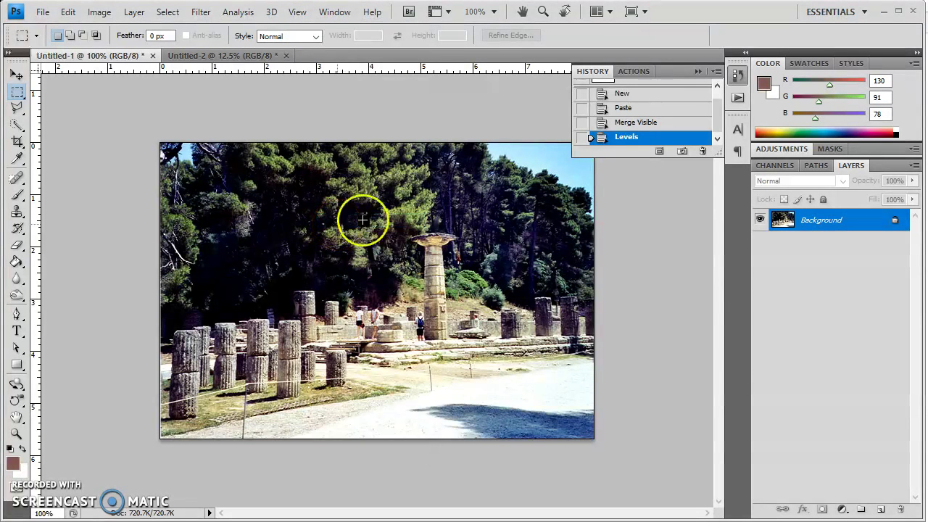
pyautogui.click(738, 75)
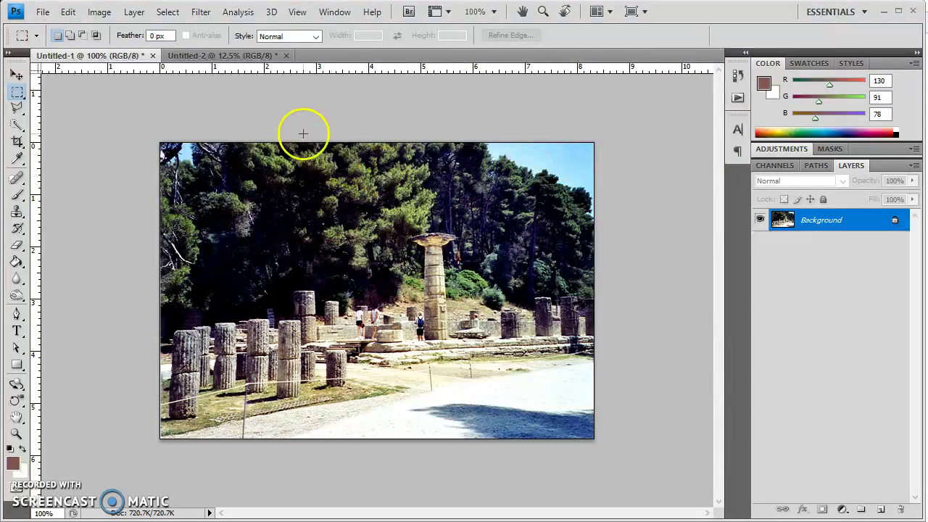
# Step: Apply a Brightness/Contrast adjustment to the ruins photo with brightness 20 and contrast 9
pyautogui.click(98, 11)
pyautogui.moveTo(104, 55)
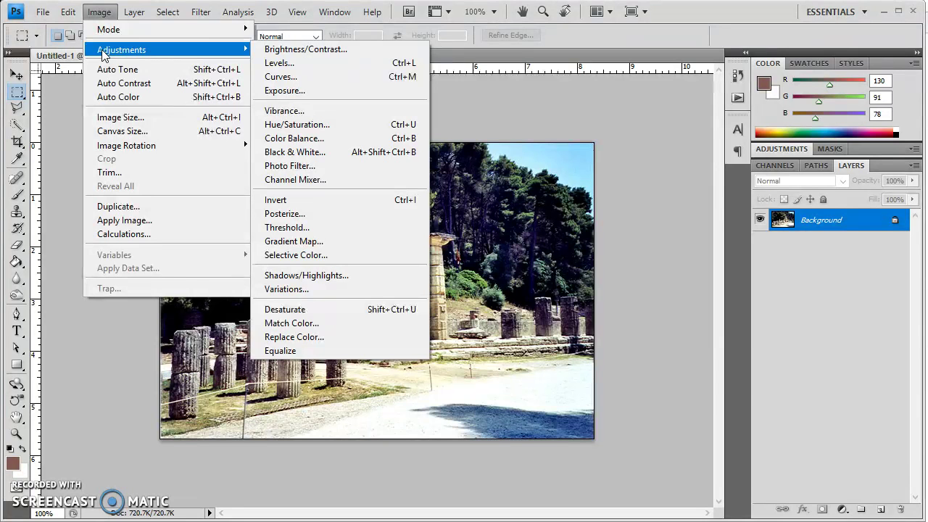
pyautogui.click(303, 50)
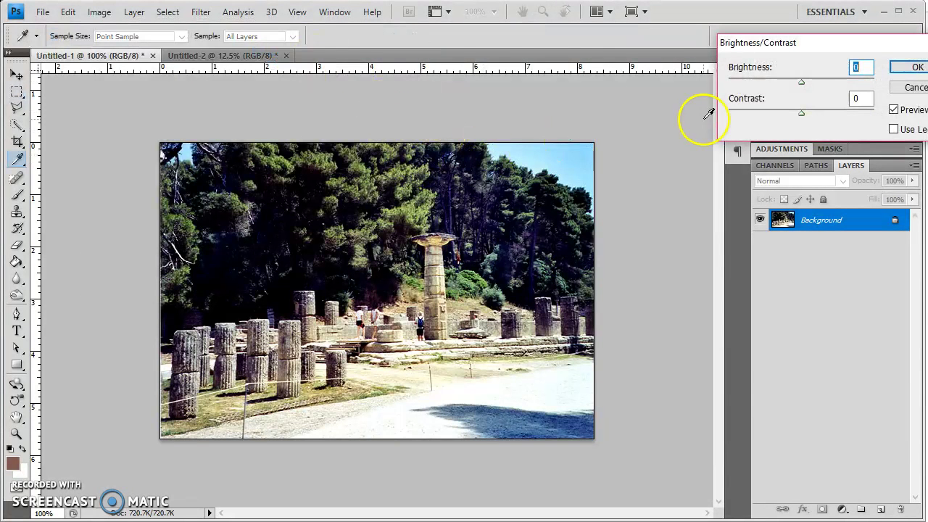
pyautogui.moveTo(822, 46); pyautogui.dragTo(612, 67)
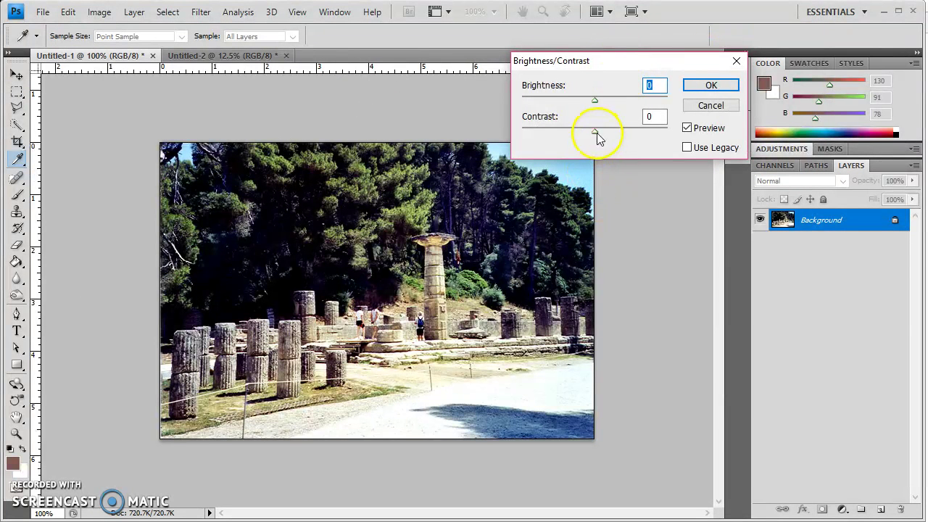
pyautogui.moveTo(597, 134)
pyautogui.mouseDown()
pyautogui.moveTo(644, 142)
pyautogui.moveTo(569, 138)
pyautogui.moveTo(601, 142)
pyautogui.mouseUp()
pyautogui.moveTo(596, 101)
pyautogui.mouseDown()
pyautogui.moveTo(517, 108)
pyautogui.moveTo(562, 101)
pyautogui.moveTo(604, 114)
pyautogui.mouseUp()
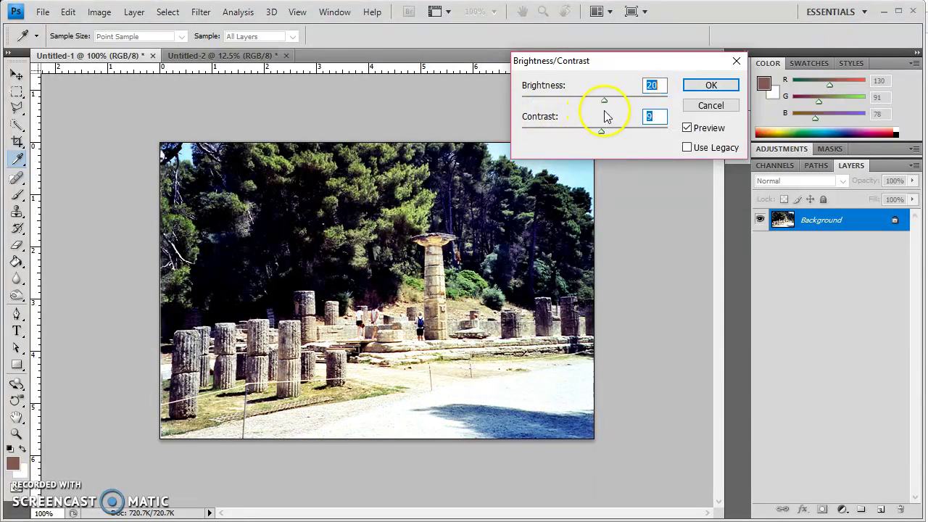
pyautogui.click(712, 86)
pyautogui.press('m')
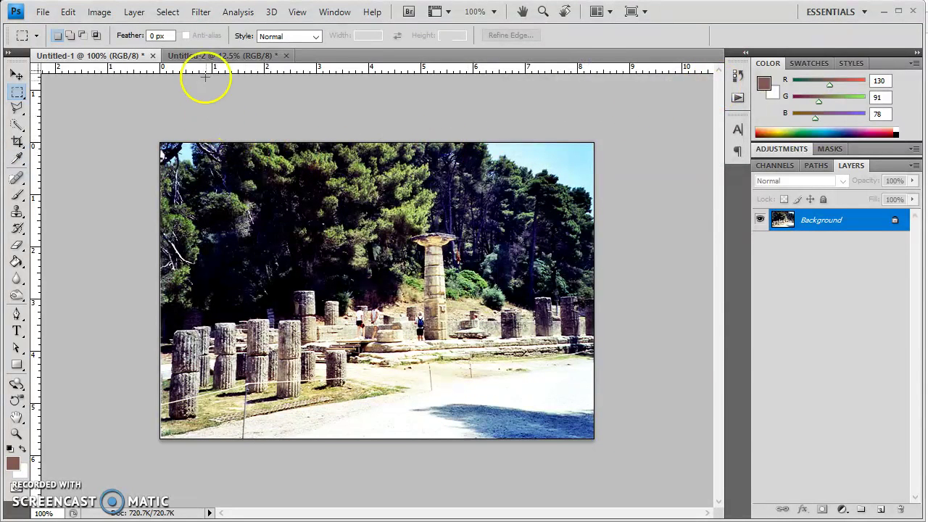
# Step: Desaturate the ruins photo to turn it black and white
pyautogui.click(134, 12)
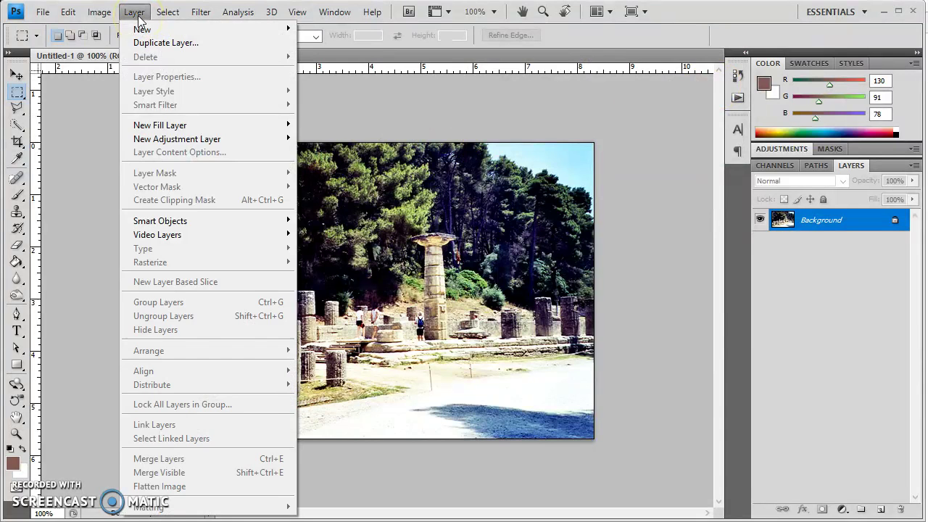
pyautogui.moveTo(102, 14)
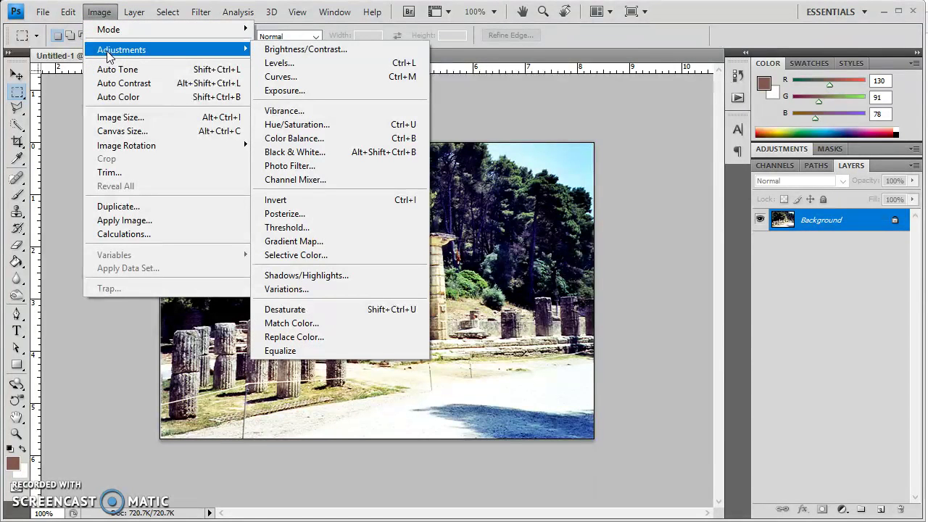
pyautogui.click(321, 309)
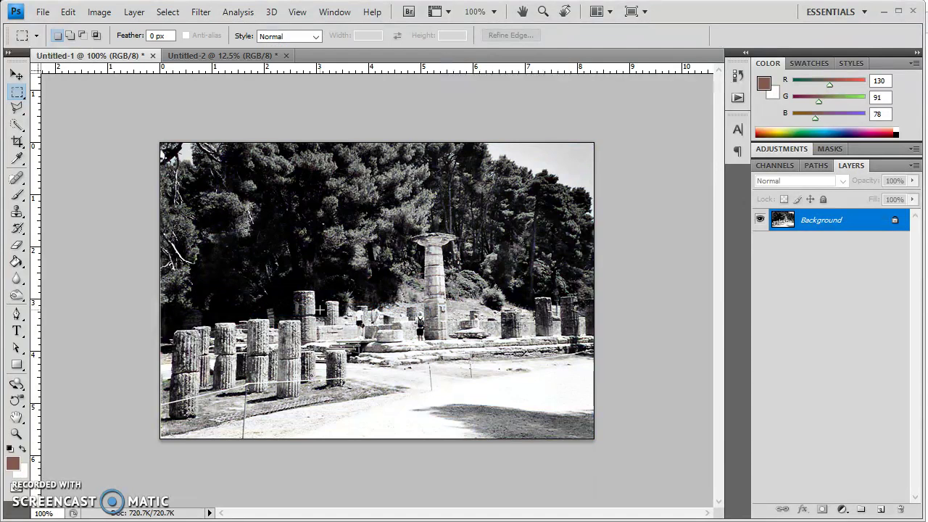
# Step: Undo the desaturation by returning to the Brightness/Contrast history state, and activate the Move tool
pyautogui.click(736, 73)
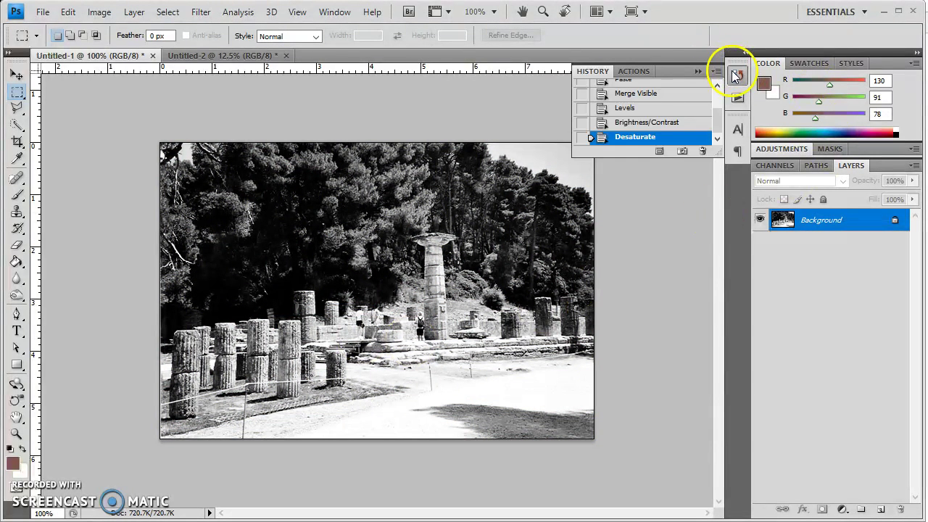
pyautogui.click(629, 128)
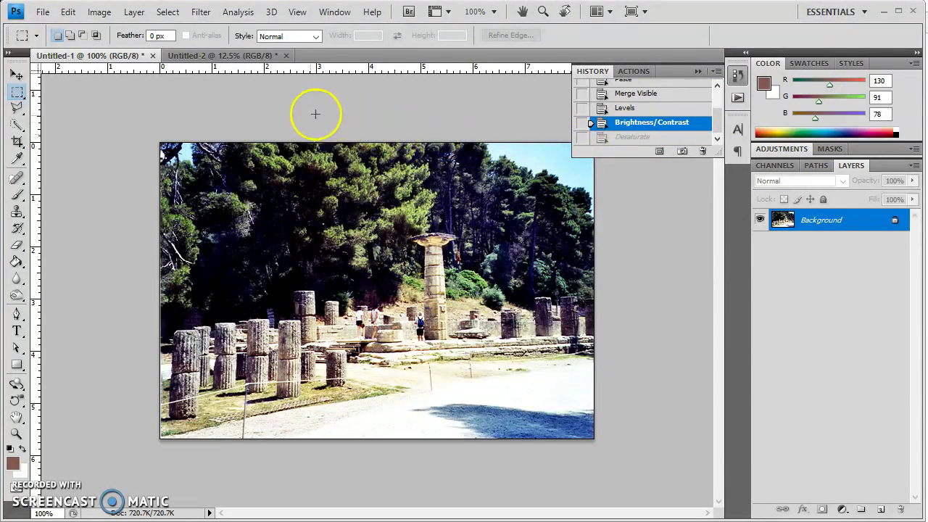
pyautogui.click(16, 76)
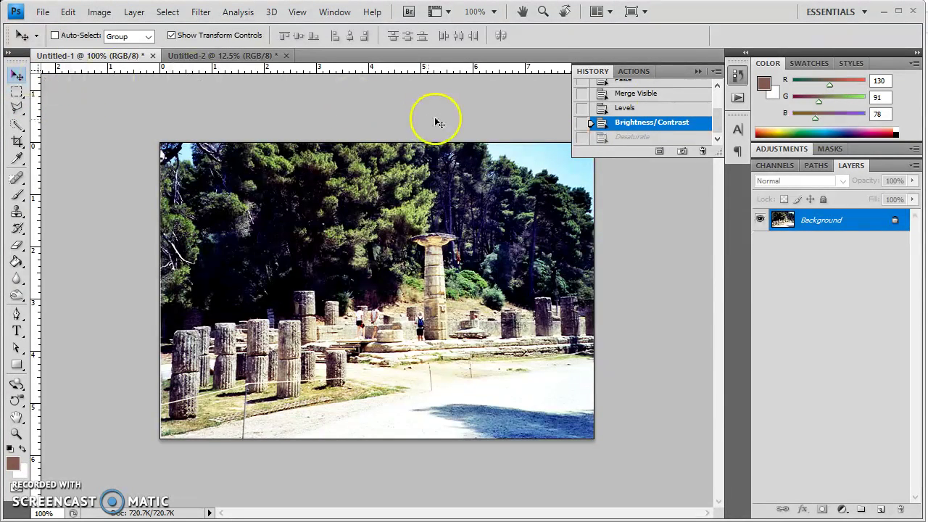
pyautogui.click(738, 76)
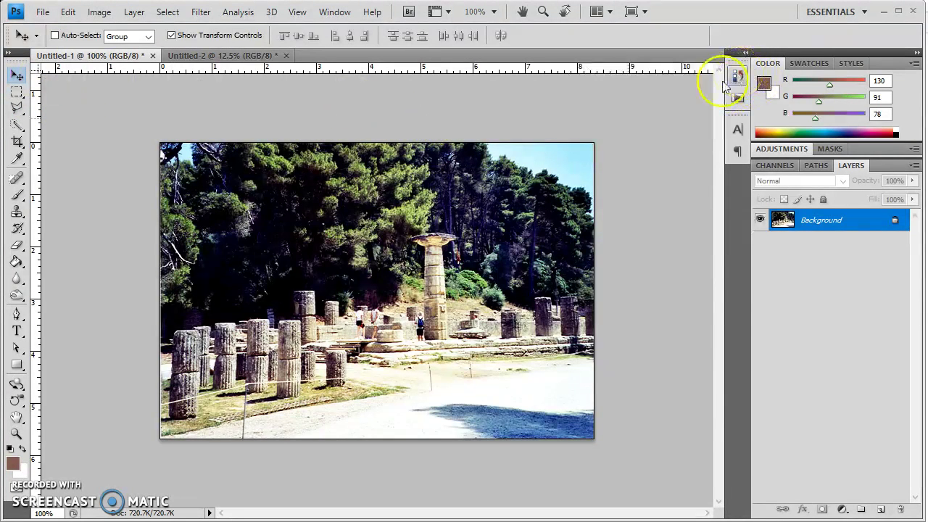
# Step: In the portrait photo, remove the small blemishes on the cheek beside the nose using the Spot Healing Brush at 46 px
pyautogui.click(218, 58)
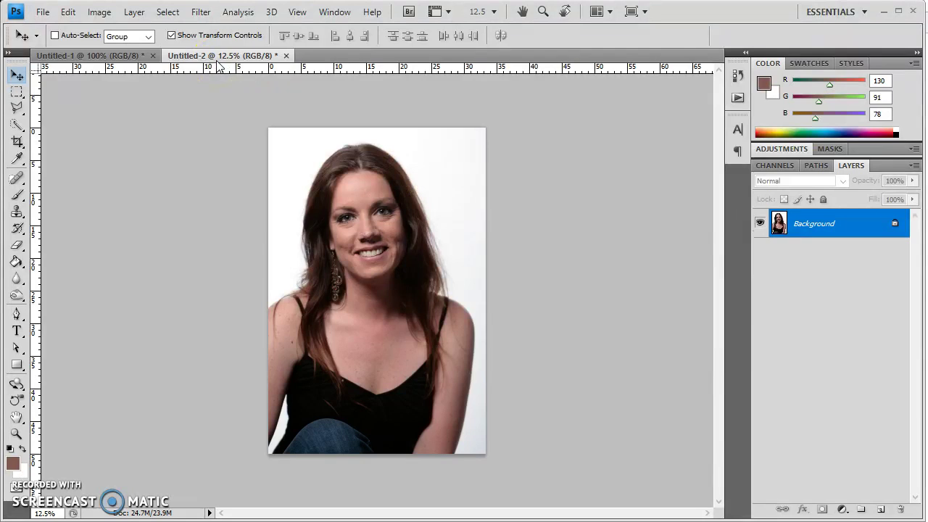
pyautogui.click(17, 179)
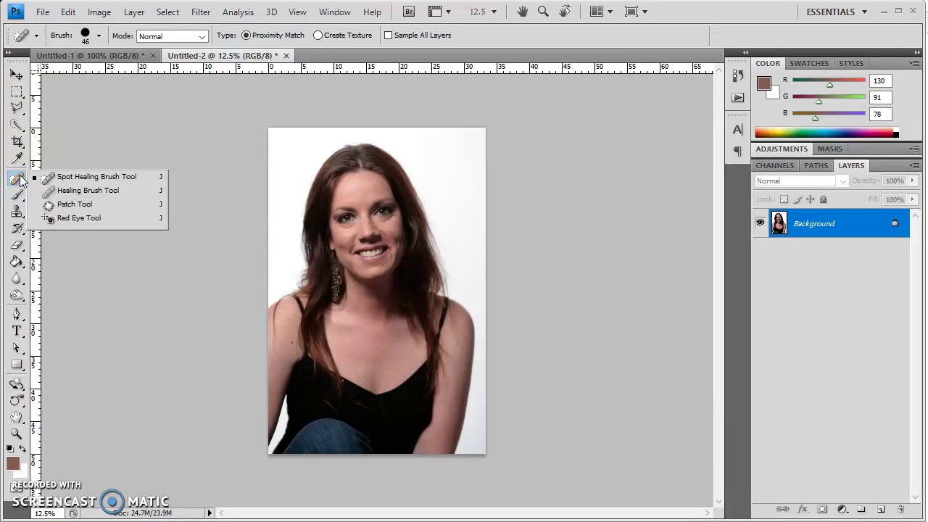
pyautogui.click(50, 179)
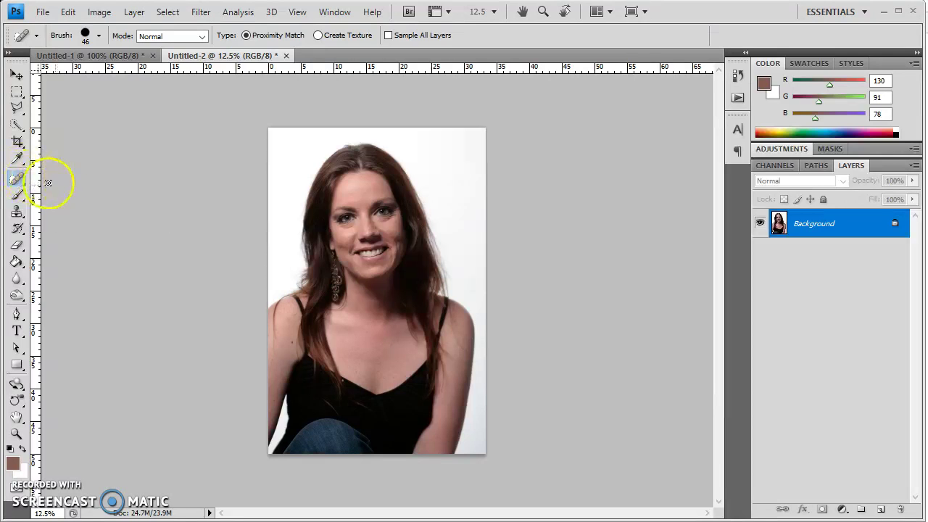
pyautogui.click(16, 433)
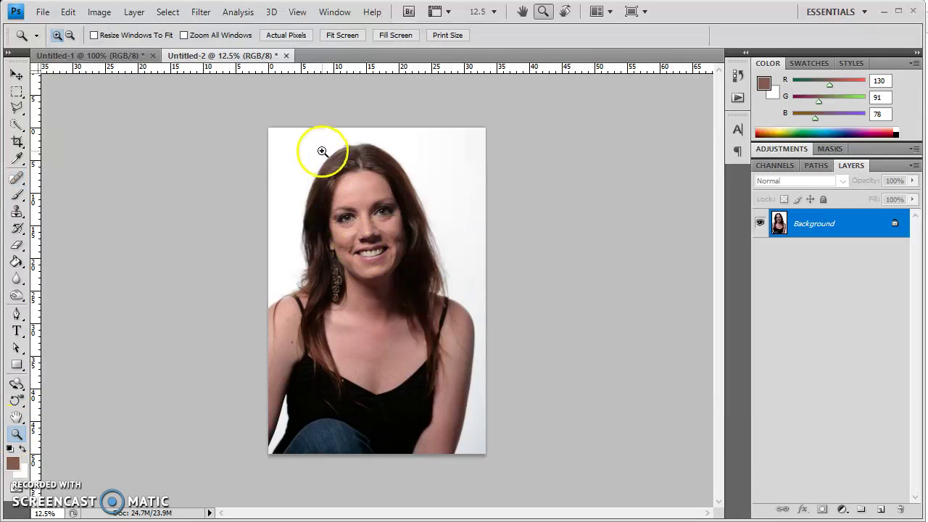
pyautogui.moveTo(375, 215); pyautogui.dragTo(431, 254)
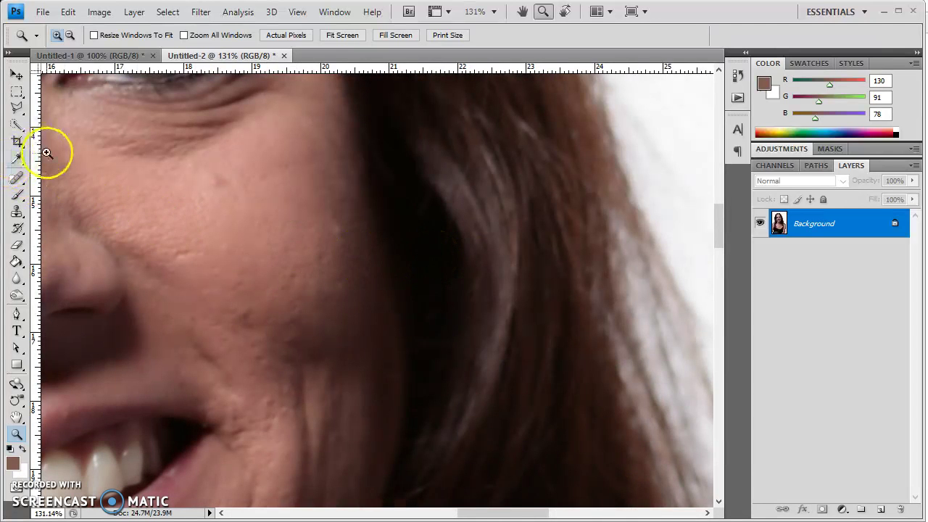
pyautogui.click(16, 178)
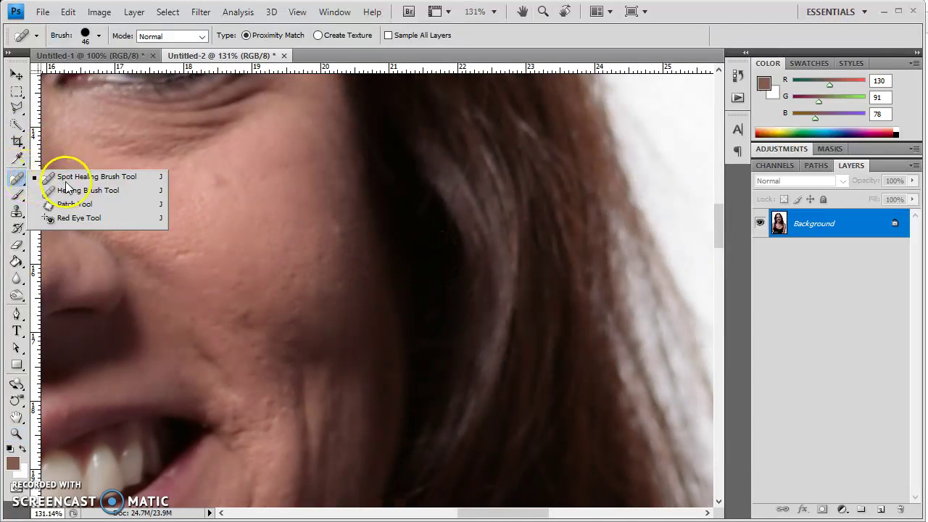
pyautogui.click(73, 176)
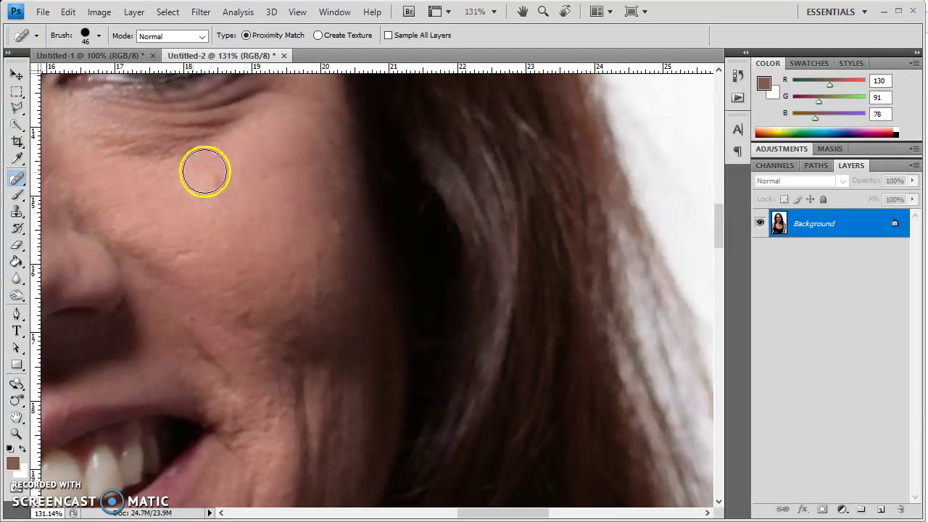
pyautogui.click(98, 35)
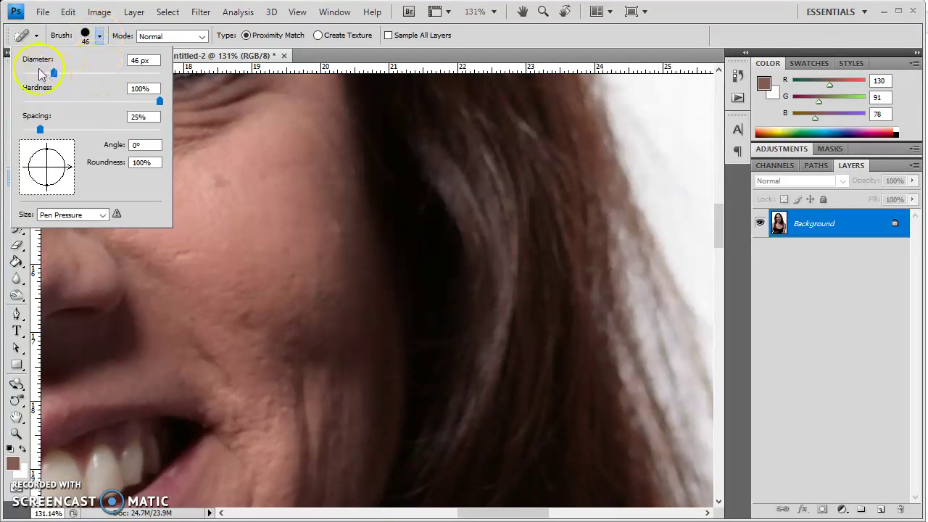
pyautogui.click(99, 38)
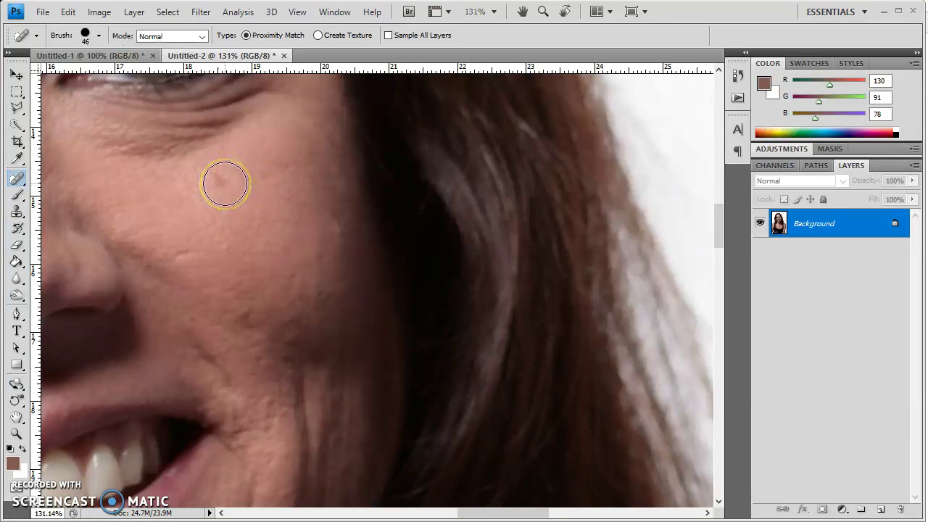
pyautogui.click(225, 187)
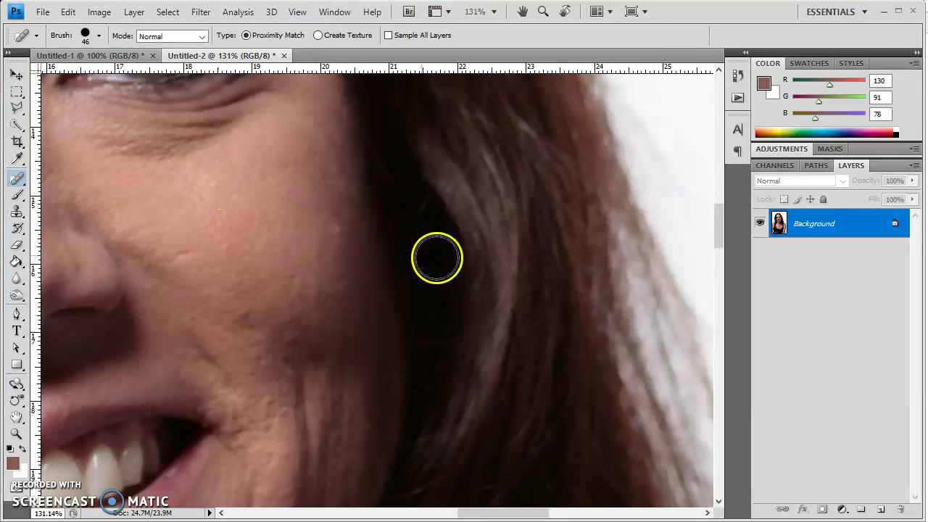
pyautogui.click(332, 224)
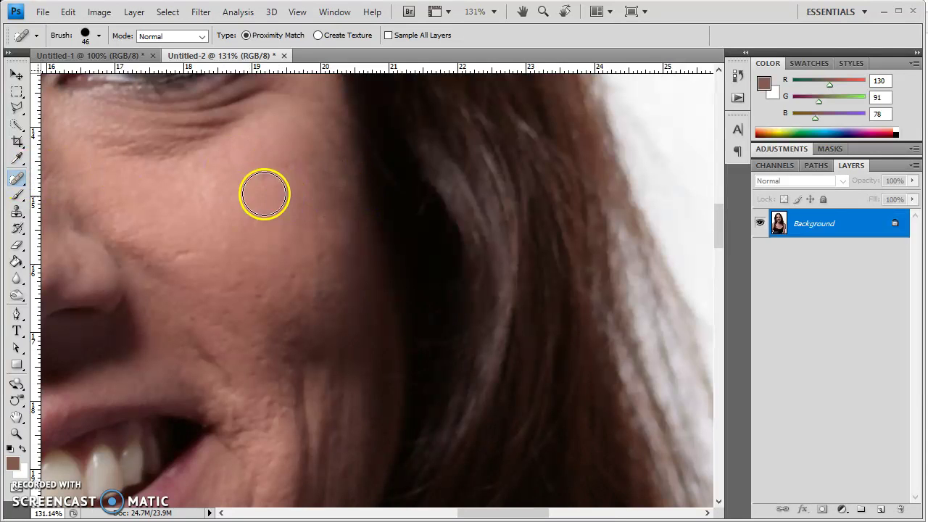
# Step: Try one large Spot Healing Brush stroke from the hair across the cheek, and undo it by returning to the preceding history state
pyautogui.moveTo(576, 148)
pyautogui.mouseDown()
pyautogui.moveTo(375, 158)
pyautogui.moveTo(222, 199)
pyautogui.moveTo(404, 198)
pyautogui.moveTo(568, 226)
pyautogui.moveTo(404, 250)
pyautogui.moveTo(274, 288)
pyautogui.mouseUp()
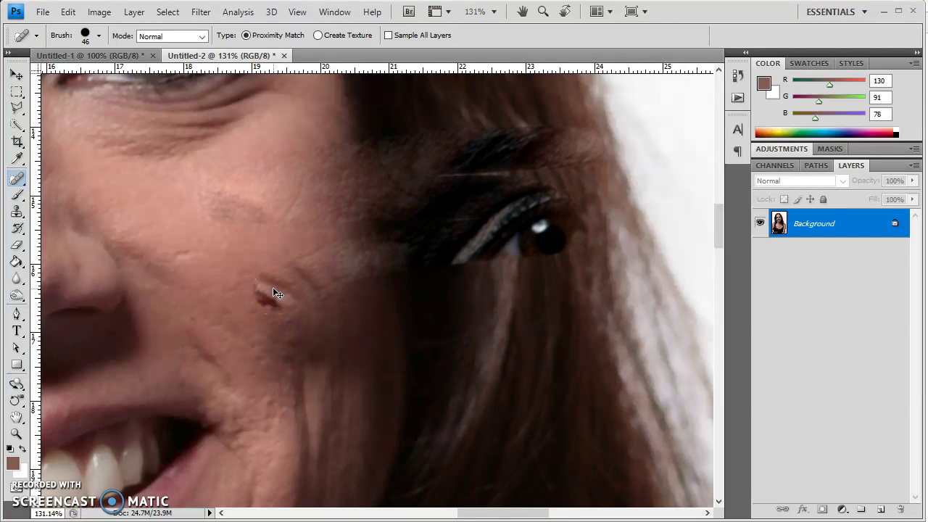
pyautogui.click(737, 76)
pyautogui.click(607, 123)
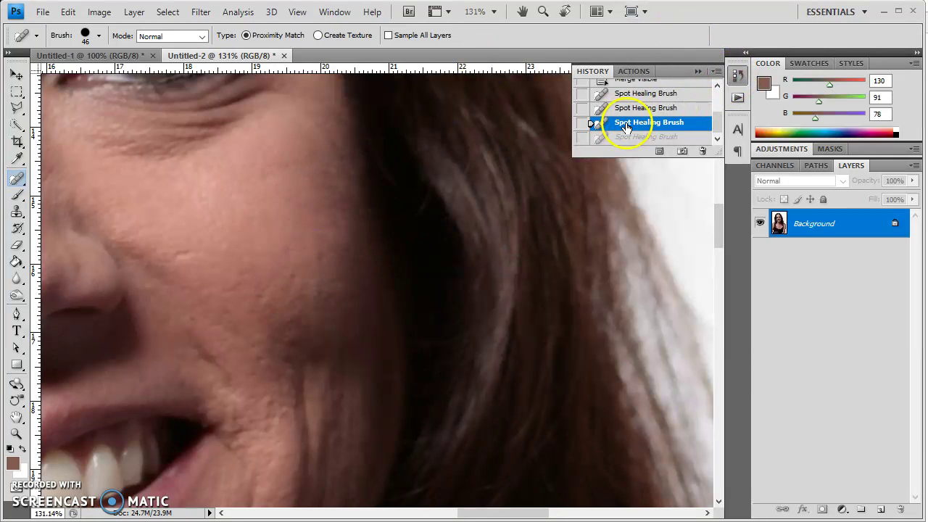
# Step: Smooth the wrinkles across the middle of the forehead with the 22 px Healing Brush, sampling clear skin from the upper forehead
pyautogui.moveTo(17, 178); pyautogui.dragTo(90, 205)
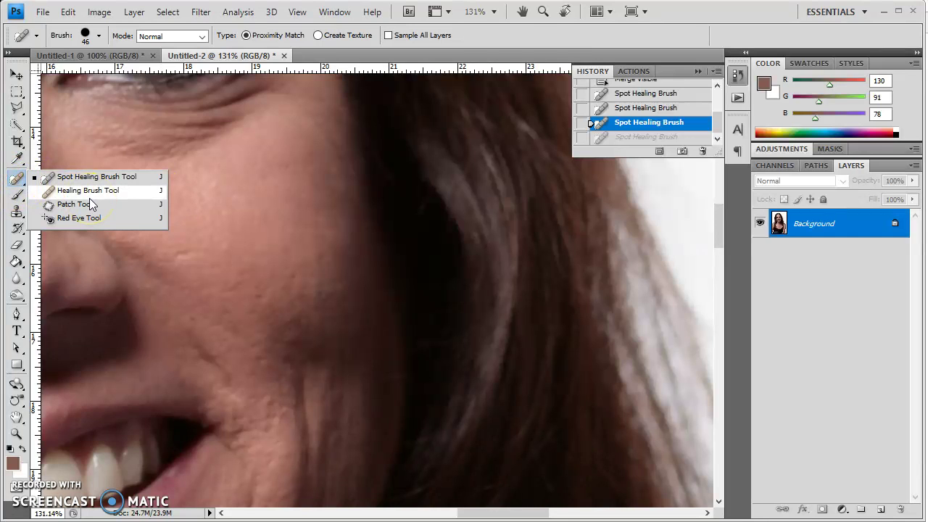
pyautogui.moveTo(90, 205); pyautogui.dragTo(87, 190)
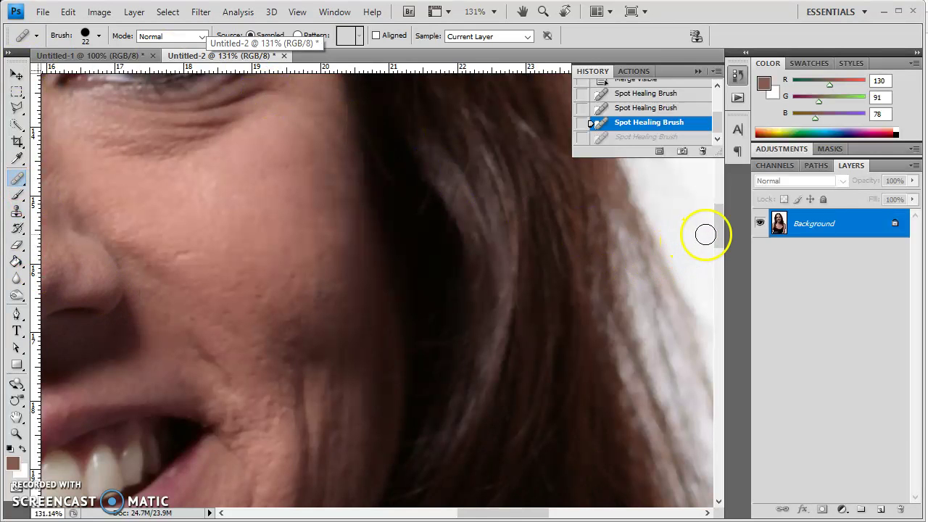
pyautogui.moveTo(720, 239); pyautogui.dragTo(719, 181)
pyautogui.moveTo(525, 515); pyautogui.dragTo(471, 514)
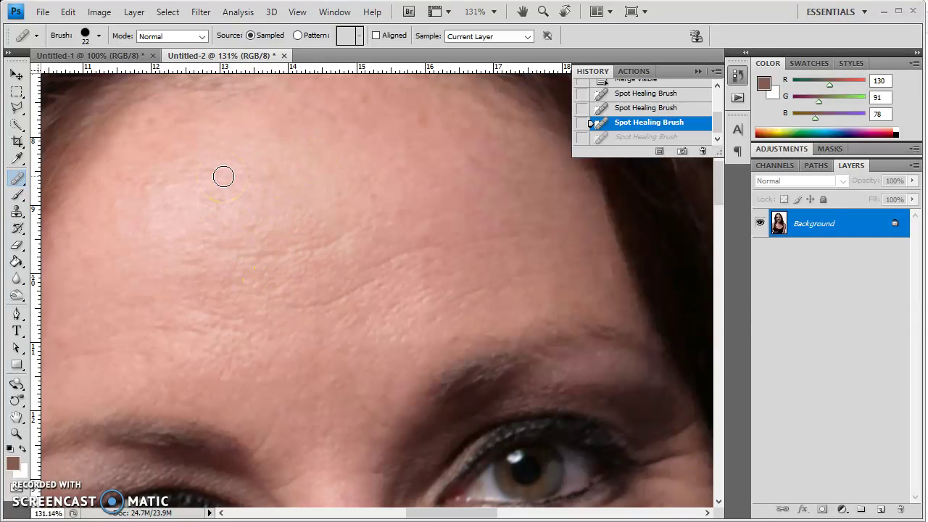
pyautogui.moveTo(223, 176)
pyautogui.mouseDown()
pyautogui.moveTo(300, 240)
pyautogui.moveTo(245, 243)
pyautogui.mouseUp()
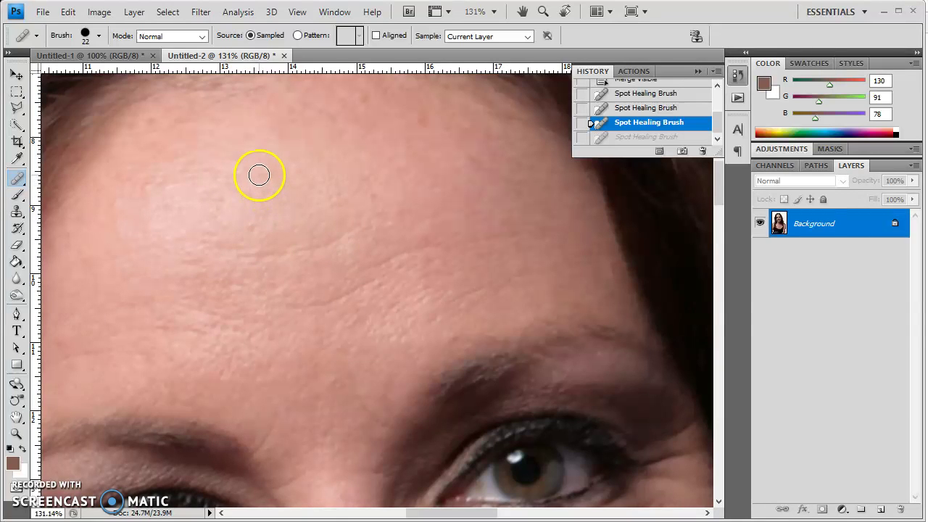
pyautogui.moveTo(258, 173)
pyautogui.mouseDown()
pyautogui.moveTo(251, 180)
pyautogui.moveTo(263, 189)
pyautogui.moveTo(262, 181)
pyautogui.mouseUp()
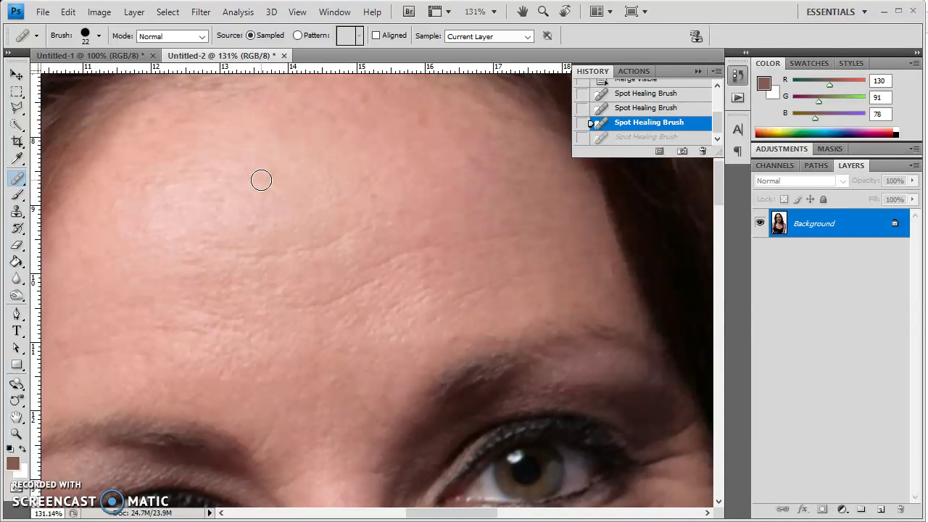
pyautogui.moveTo(261, 180)
pyautogui.mouseDown()
pyautogui.moveTo(228, 263)
pyautogui.moveTo(242, 253)
pyautogui.moveTo(302, 251)
pyautogui.moveTo(348, 225)
pyautogui.mouseUp()
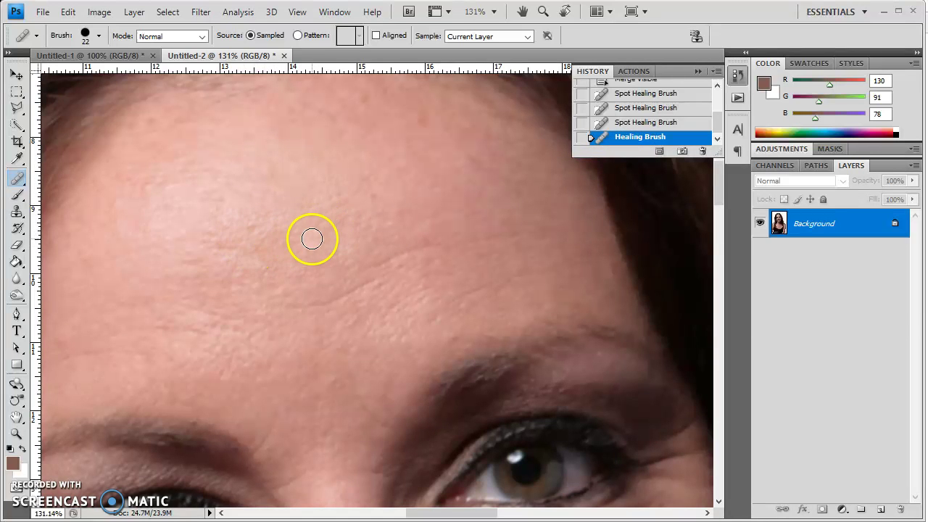
pyautogui.keyDown('alt'); pyautogui.click(312, 170); pyautogui.keyUp('alt')
pyautogui.moveTo(292, 308)
pyautogui.mouseDown()
pyautogui.moveTo(367, 280)
pyautogui.moveTo(360, 273)
pyautogui.mouseUp()
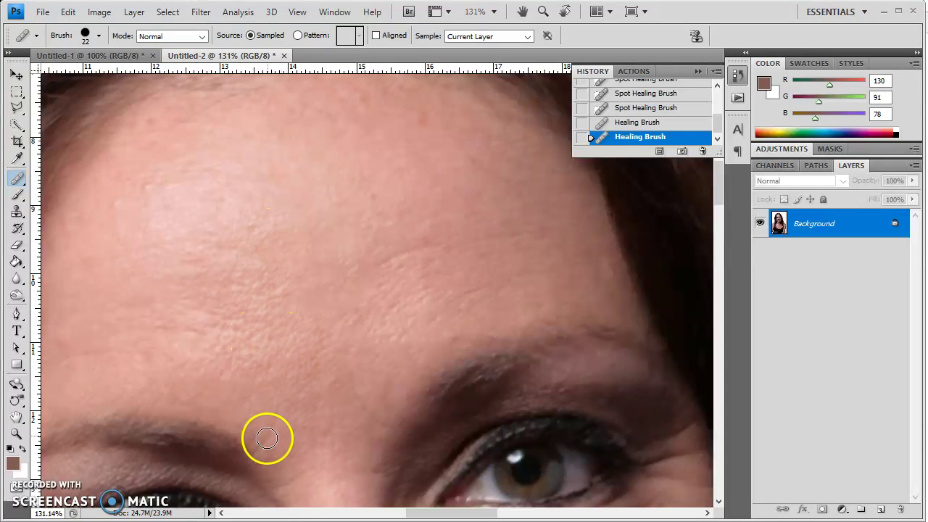
# Step: Retouch the lower forehead and the skin between the eyebrows with further Healing Brush strokes
pyautogui.moveTo(262, 448)
pyautogui.mouseDown()
pyautogui.moveTo(256, 387)
pyautogui.moveTo(287, 417)
pyautogui.mouseUp()
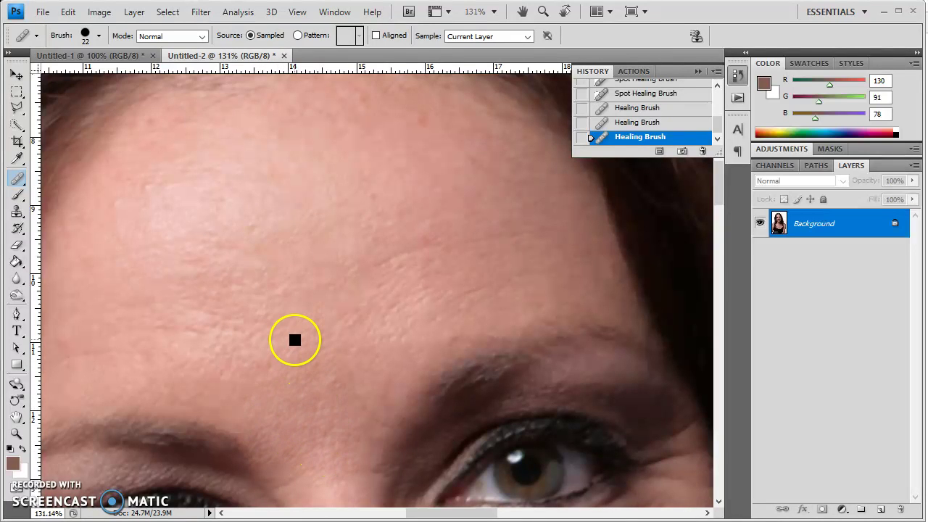
pyautogui.moveTo(377, 410)
pyautogui.mouseDown()
pyautogui.moveTo(384, 416)
pyautogui.moveTo(355, 390)
pyautogui.mouseUp()
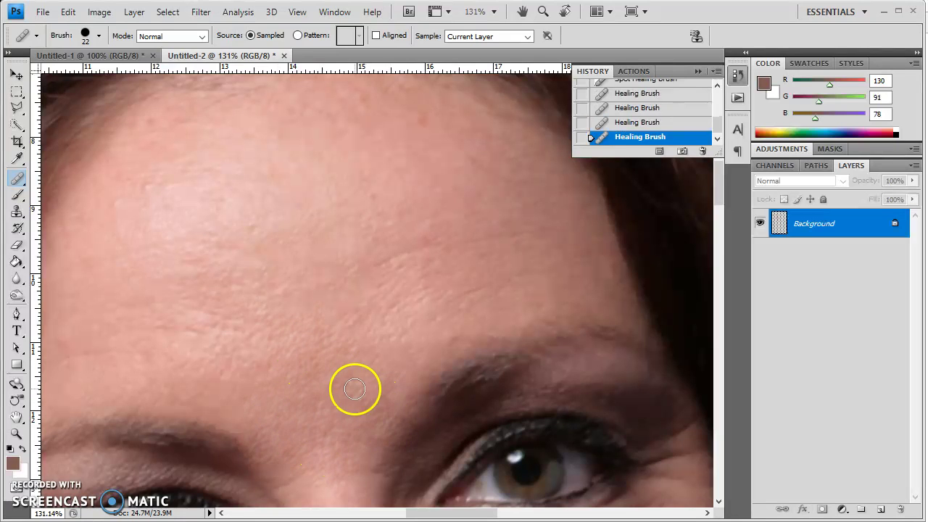
pyautogui.click(480, 378)
pyautogui.moveTo(480, 377)
pyautogui.mouseDown()
pyautogui.moveTo(430, 348)
pyautogui.moveTo(397, 273)
pyautogui.moveTo(311, 301)
pyautogui.moveTo(317, 279)
pyautogui.mouseUp()
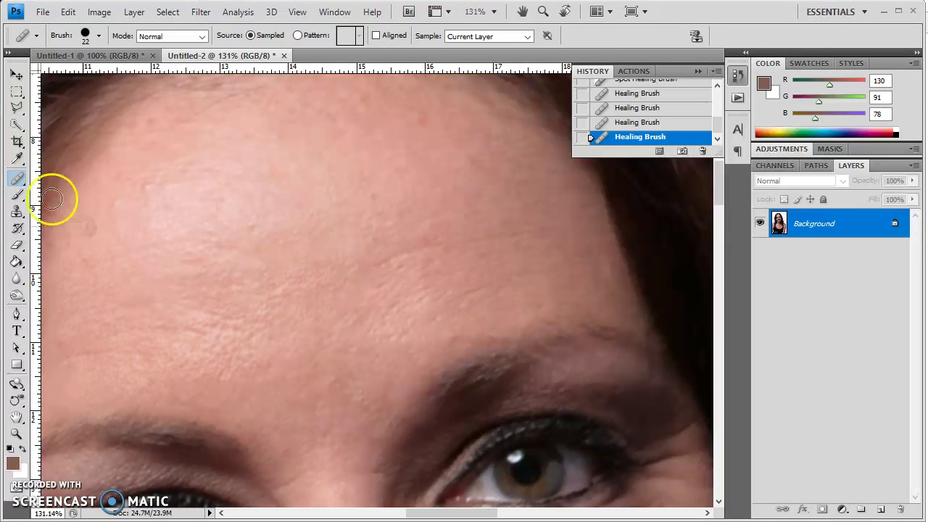
# Step: Outline the long wrinkle under the eye with the Patch tool, replace it with smooth cheek skin from below, and deselect
pyautogui.moveTo(17, 187); pyautogui.dragTo(57, 202)
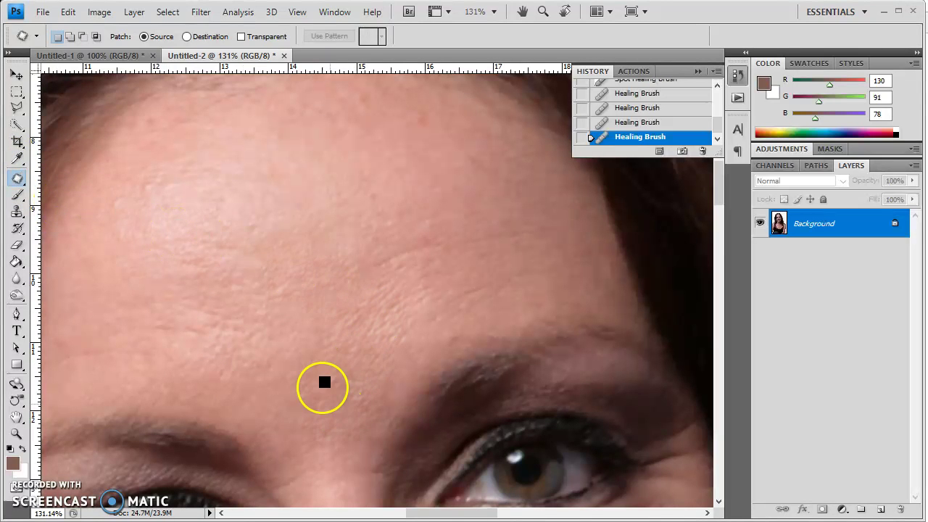
pyautogui.moveTo(722, 179); pyautogui.dragTo(714, 222)
pyautogui.moveTo(442, 512); pyautogui.dragTo(414, 513)
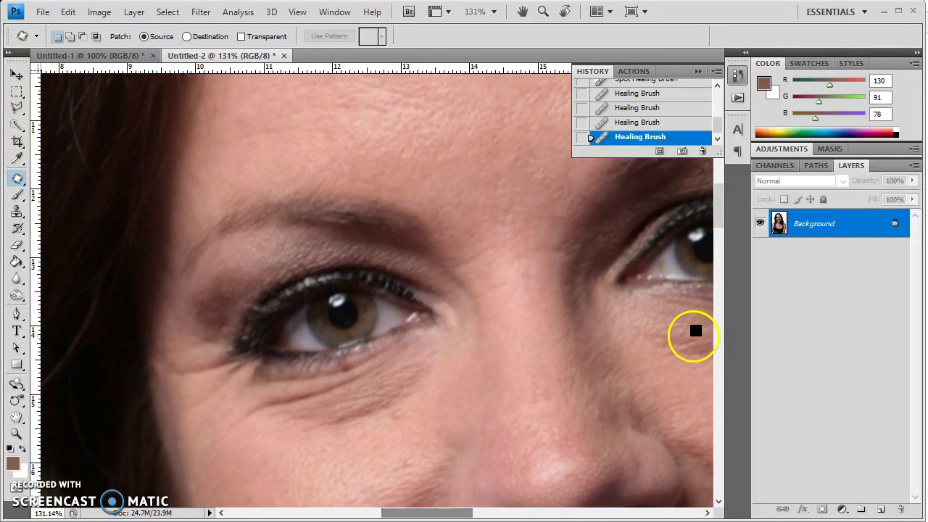
pyautogui.moveTo(716, 227)
pyautogui.mouseDown()
pyautogui.moveTo(715, 208)
pyautogui.moveTo(719, 227)
pyautogui.mouseUp()
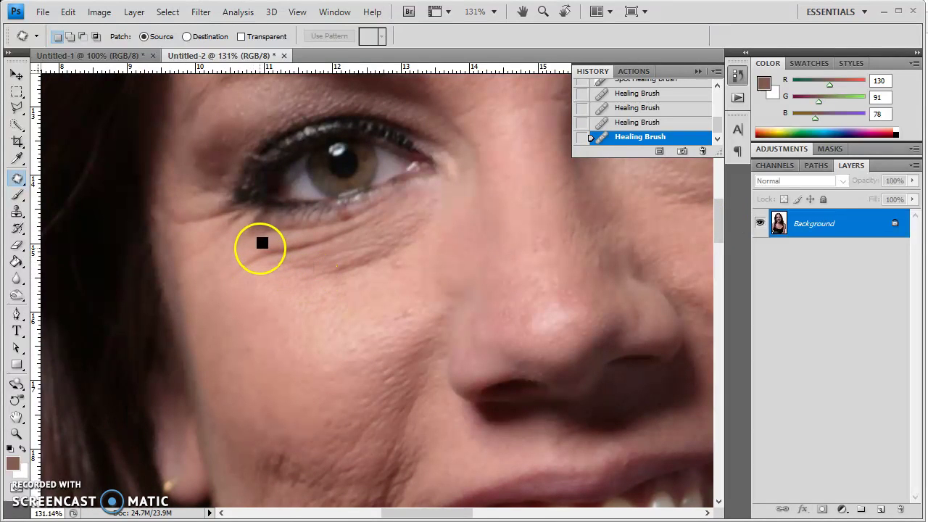
pyautogui.moveTo(247, 250)
pyautogui.mouseDown()
pyautogui.moveTo(239, 278)
pyautogui.moveTo(291, 263)
pyautogui.moveTo(380, 218)
pyautogui.moveTo(361, 208)
pyautogui.moveTo(285, 241)
pyautogui.mouseUp()
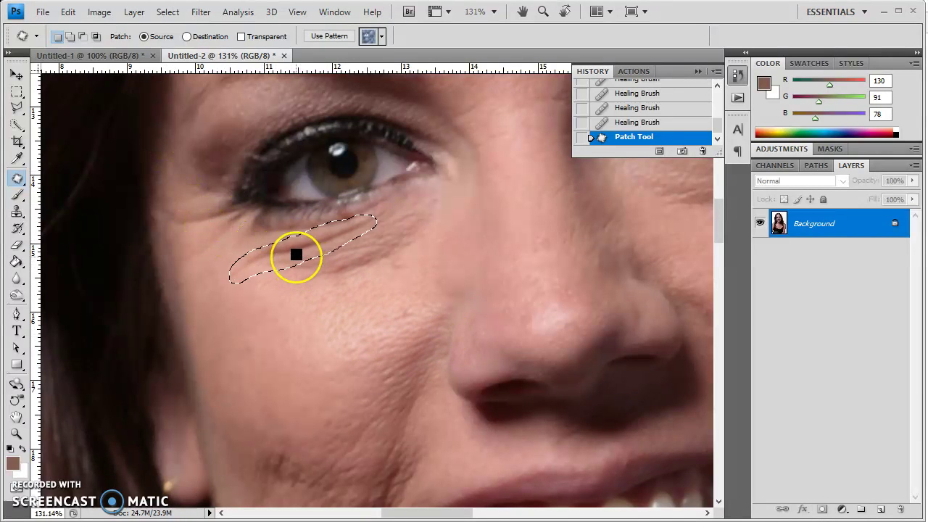
pyautogui.moveTo(294, 285); pyautogui.dragTo(292, 323)
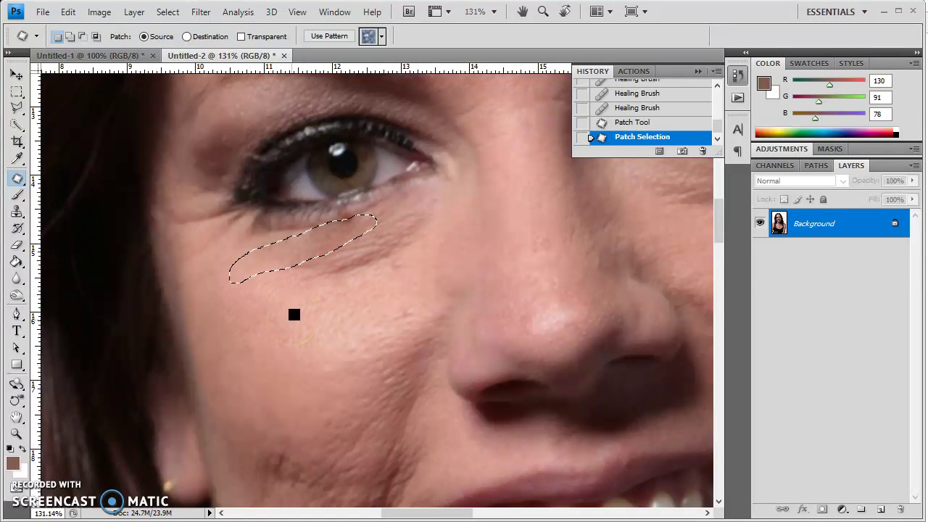
pyautogui.hotkey('ctrl', 'd')
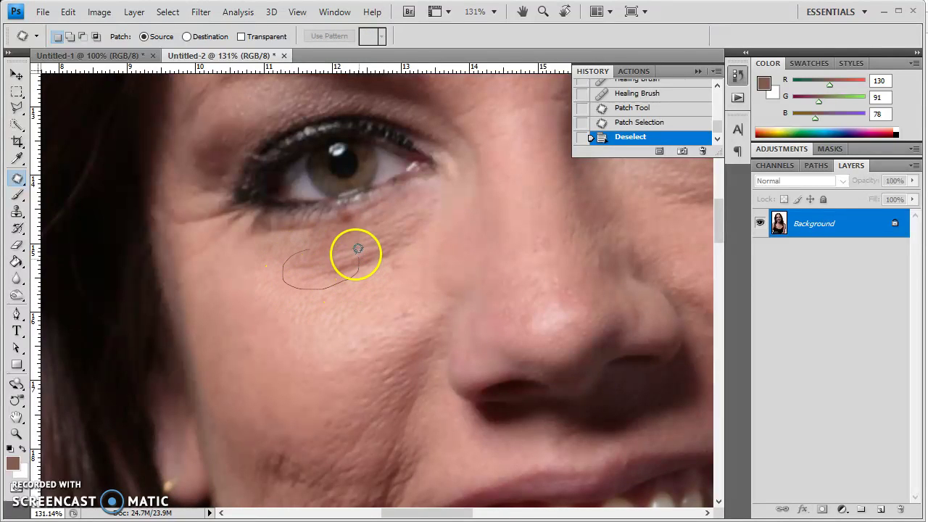
# Step: Patch the remaining fold just below the treated wrinkle with clear cheek skin and remove the selection
pyautogui.moveTo(358, 249); pyautogui.dragTo(357, 253)
pyautogui.moveTo(280, 293); pyautogui.dragTo(251, 299)
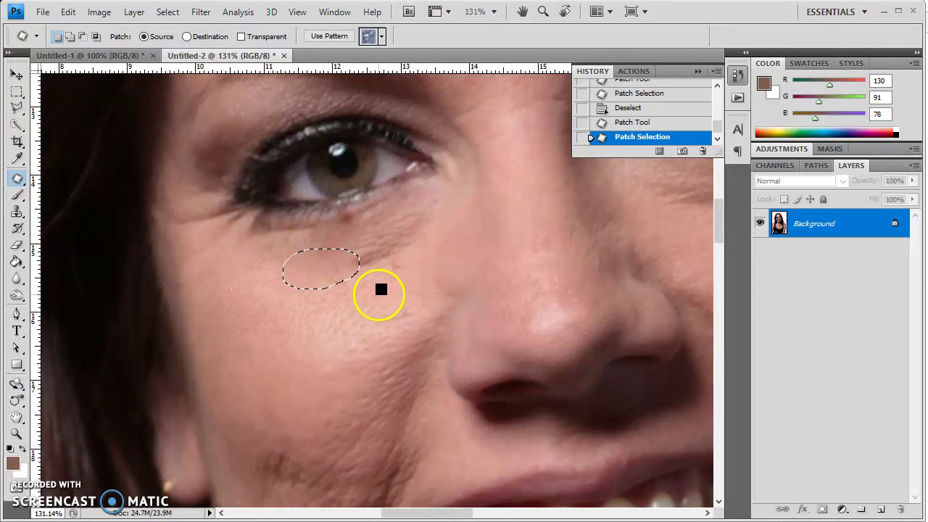
pyautogui.hotkey('ctrl', 'd')
pyautogui.moveTo(358, 291)
pyautogui.mouseDown()
pyautogui.moveTo(409, 244)
pyautogui.moveTo(290, 306)
pyautogui.moveTo(308, 314)
pyautogui.mouseUp()
pyautogui.hotkey('ctrl', 'd')
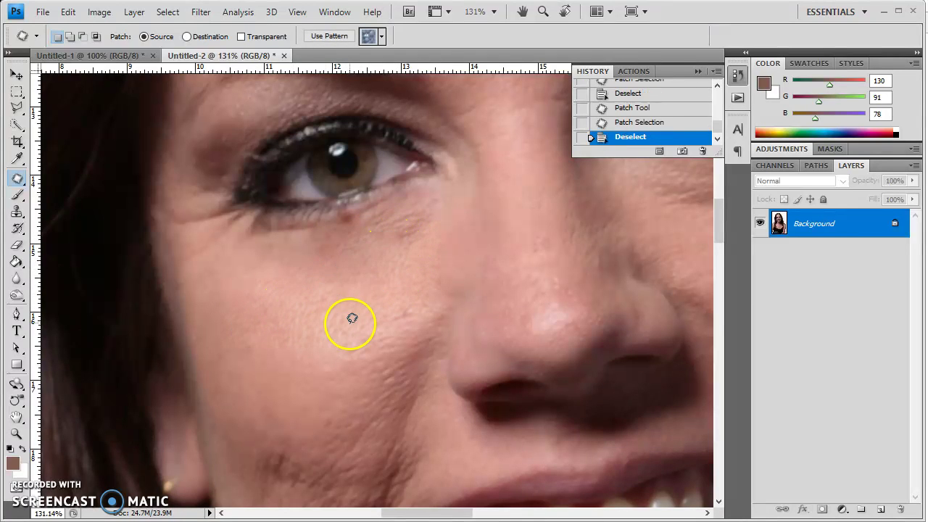
# Step: Patch the creases beneath the inner half of the eye with smooth cheek skin and clear the selection
pyautogui.moveTo(356, 219)
pyautogui.mouseDown()
pyautogui.moveTo(414, 197)
pyautogui.moveTo(426, 232)
pyautogui.moveTo(403, 258)
pyautogui.moveTo(319, 282)
pyautogui.mouseUp()
pyautogui.moveTo(377, 252); pyautogui.dragTo(285, 300)
pyautogui.hotkey('ctrl', 'd')
pyautogui.moveTo(363, 235)
pyautogui.mouseDown()
pyautogui.moveTo(285, 249)
pyautogui.moveTo(285, 269)
pyautogui.moveTo(365, 260)
pyautogui.moveTo(353, 252)
pyautogui.moveTo(308, 337)
pyautogui.mouseUp()
pyautogui.hotkey('ctrl', 'd')
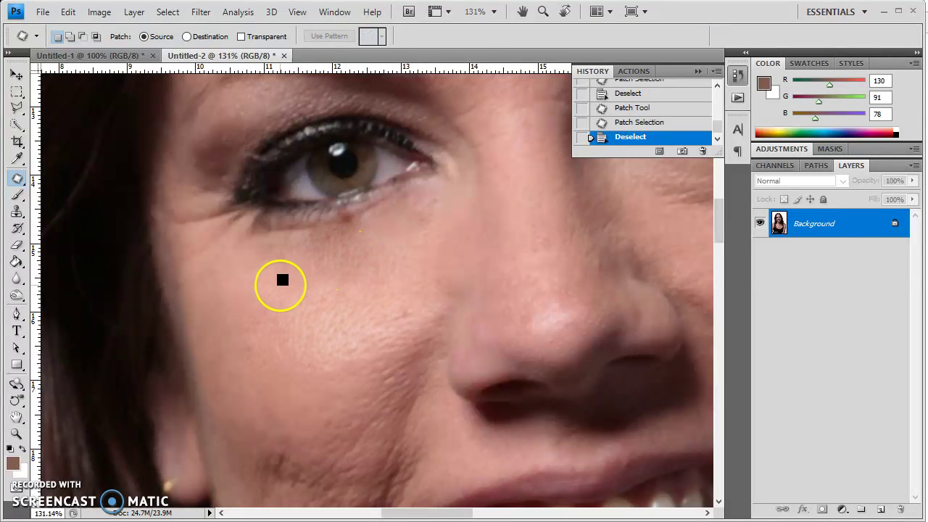
# Step: Compare the under-eye area before and after patching by going back to the last Healing Brush history state and restoring the final Deselect state
pyautogui.moveTo(721, 124); pyautogui.dragTo(719, 103)
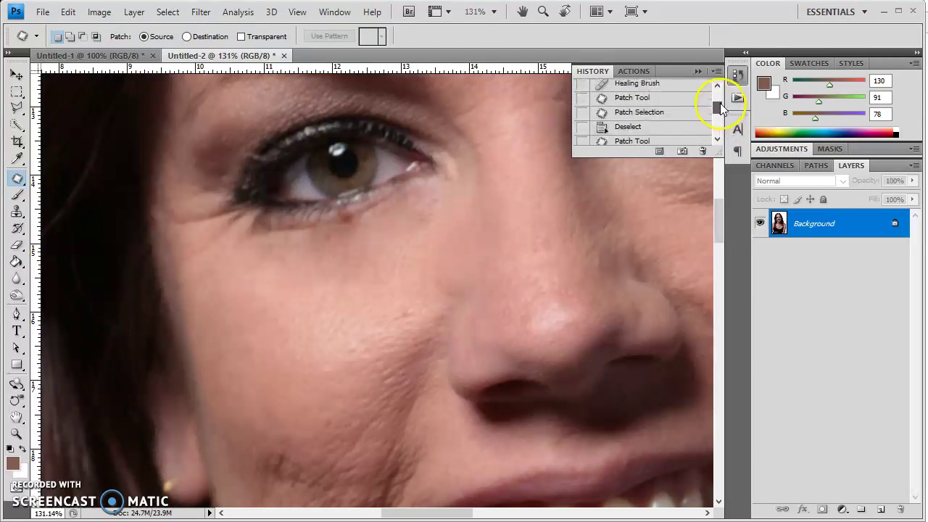
pyautogui.click(654, 92)
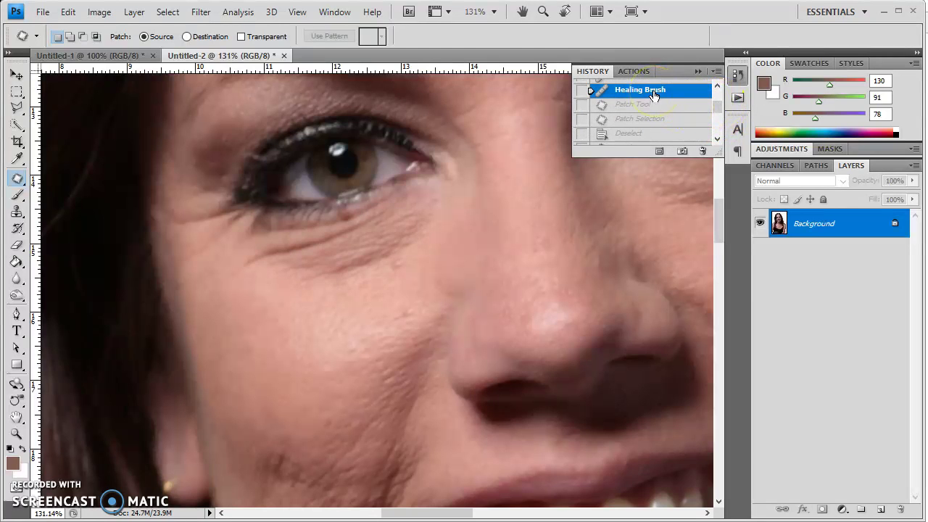
pyautogui.moveTo(718, 106); pyautogui.dragTo(720, 139)
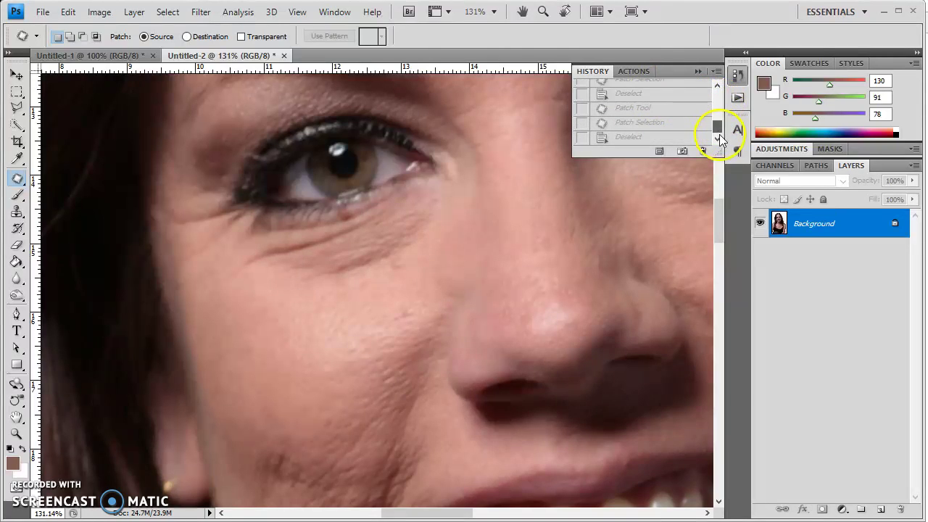
pyautogui.click(637, 141)
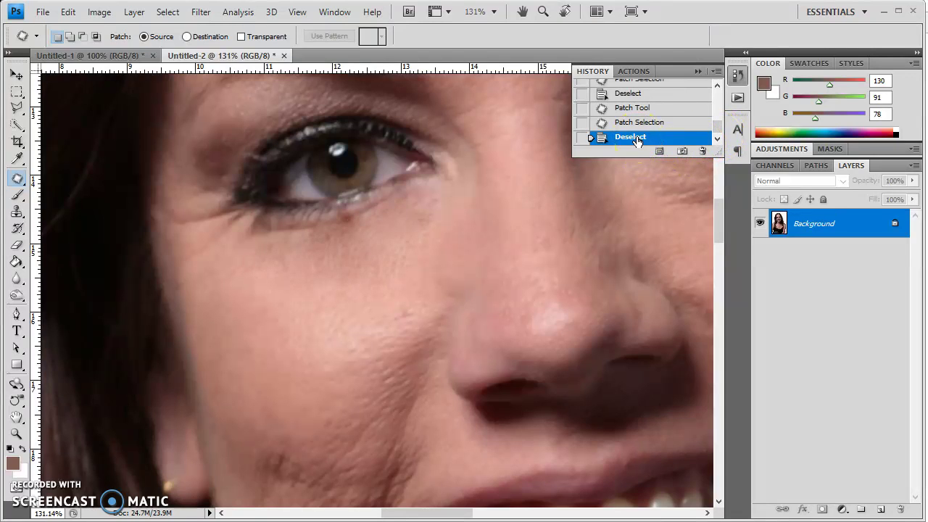
# Step: Activate the Healing Brush in place of the Patch tool and switch back to the ruins photo
pyautogui.moveTo(411, 268)
pyautogui.mouseDown()
pyautogui.moveTo(418, 304)
pyautogui.moveTo(398, 307)
pyautogui.moveTo(414, 321)
pyautogui.moveTo(416, 307)
pyautogui.moveTo(385, 290)
pyautogui.moveTo(425, 275)
pyautogui.mouseUp()
pyautogui.click(425, 275)
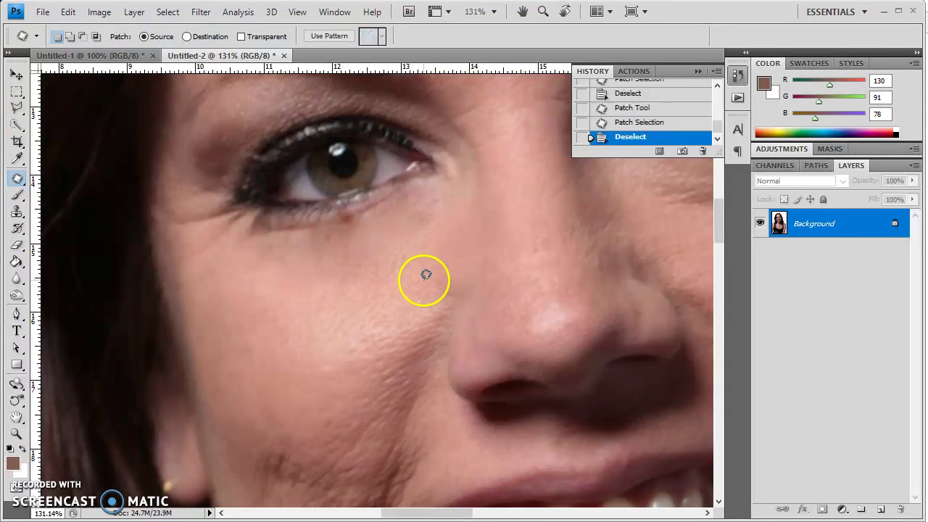
pyautogui.click(17, 178)
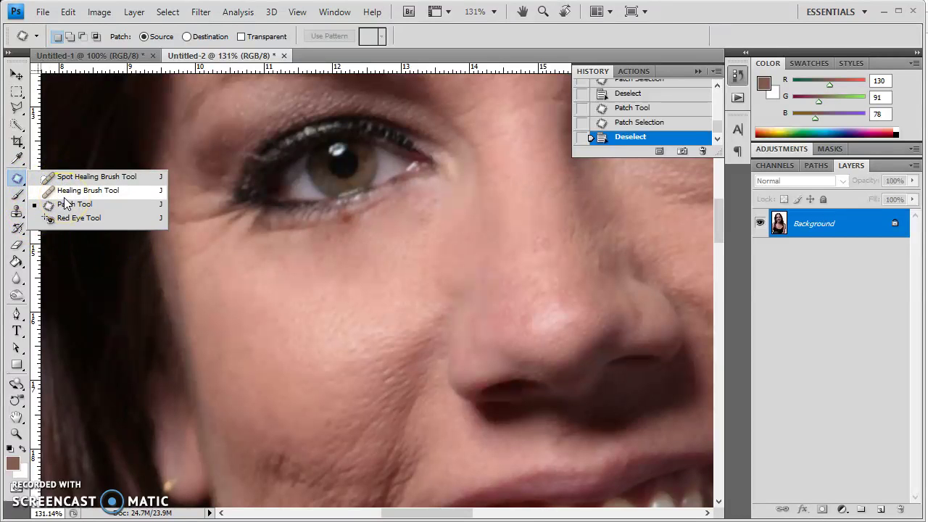
pyautogui.click(65, 192)
pyautogui.click(75, 57)
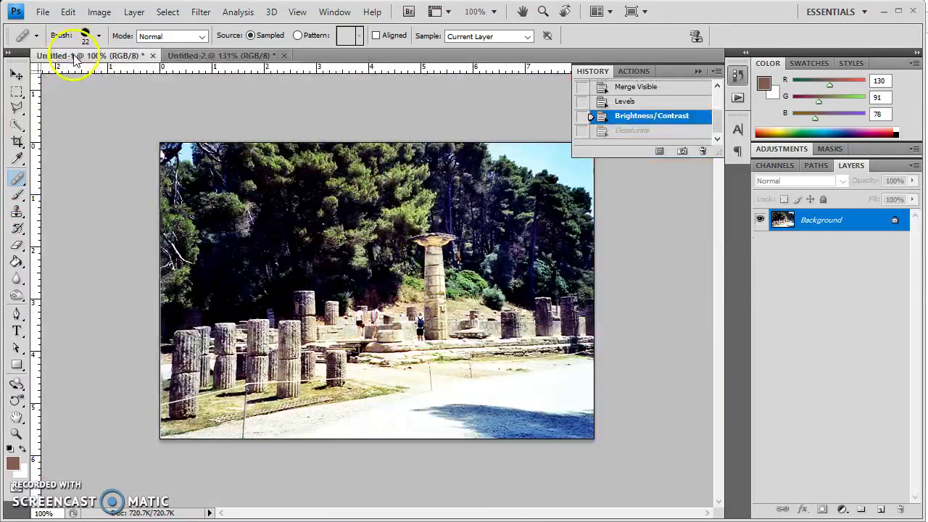